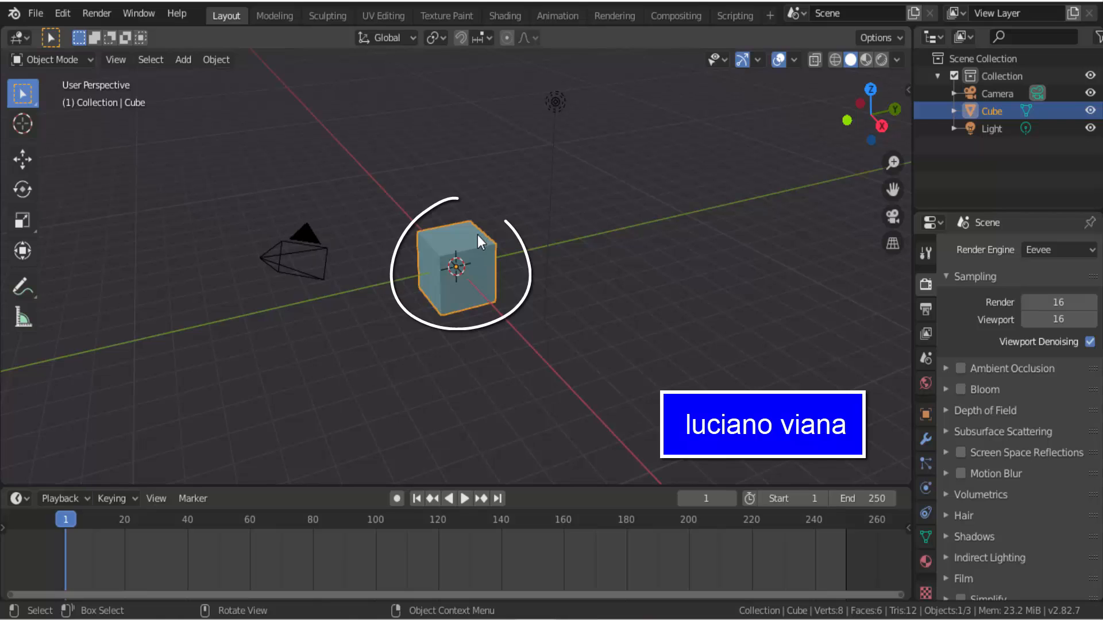
Step: Delete the default cube and add a mesh plane at the scene origin
key("x")
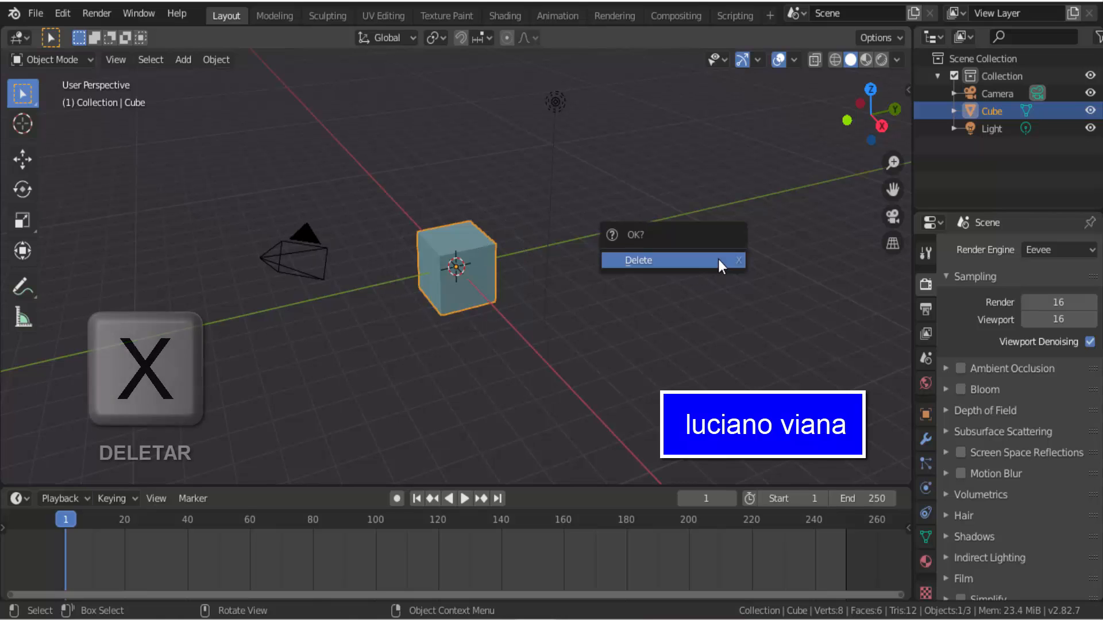
left_click(718, 260)
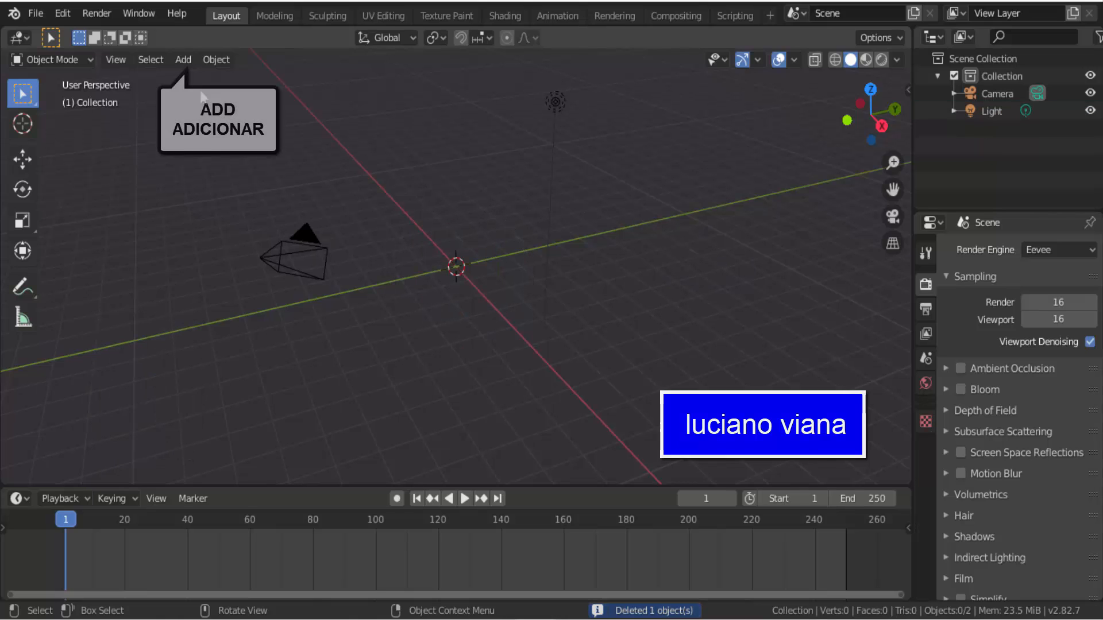
left_click(183, 59)
mouse_move(216, 79)
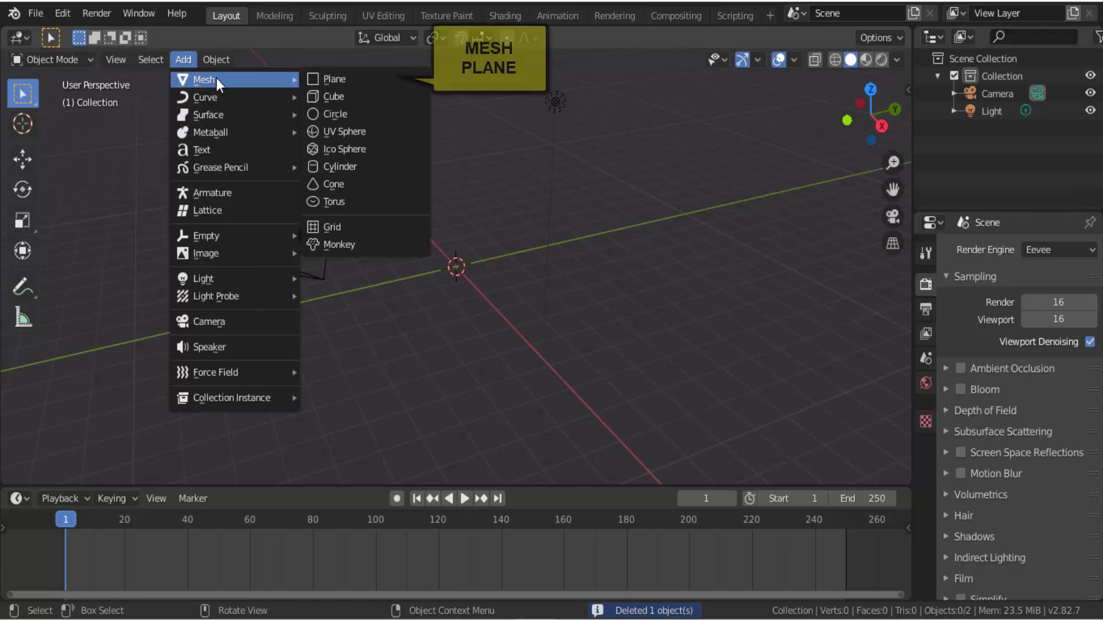
left_click(345, 86)
Step: Start and stop the animation playback briefly, returning to the first frame
left_click(464, 499)
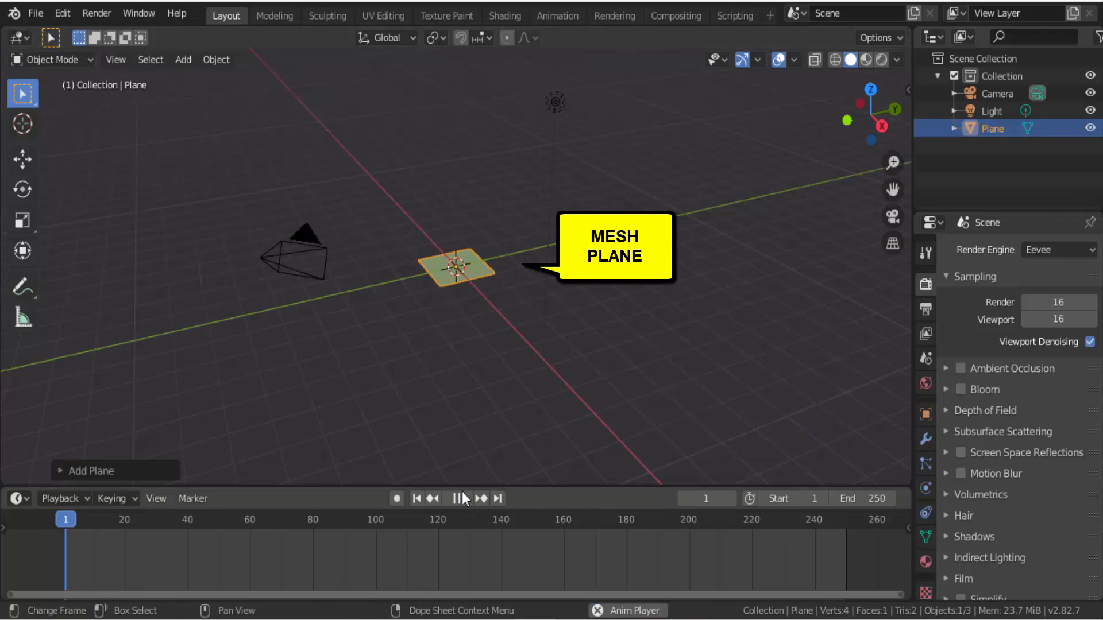
left_click(462, 499)
left_click(422, 501)
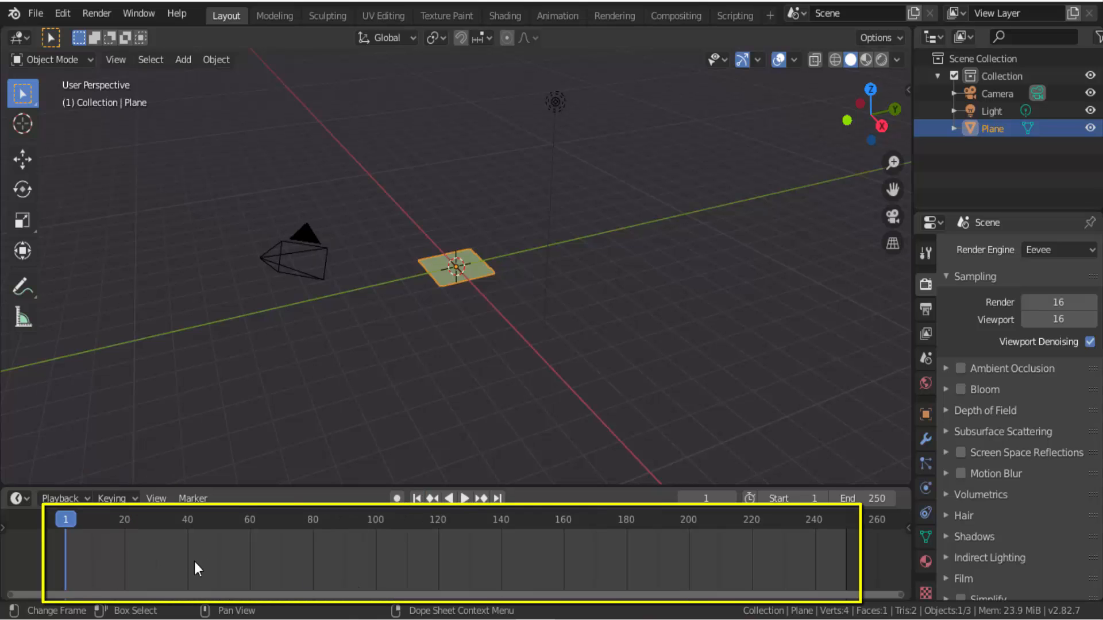
Step: Set the scene's end frame to 100
left_click(873, 499)
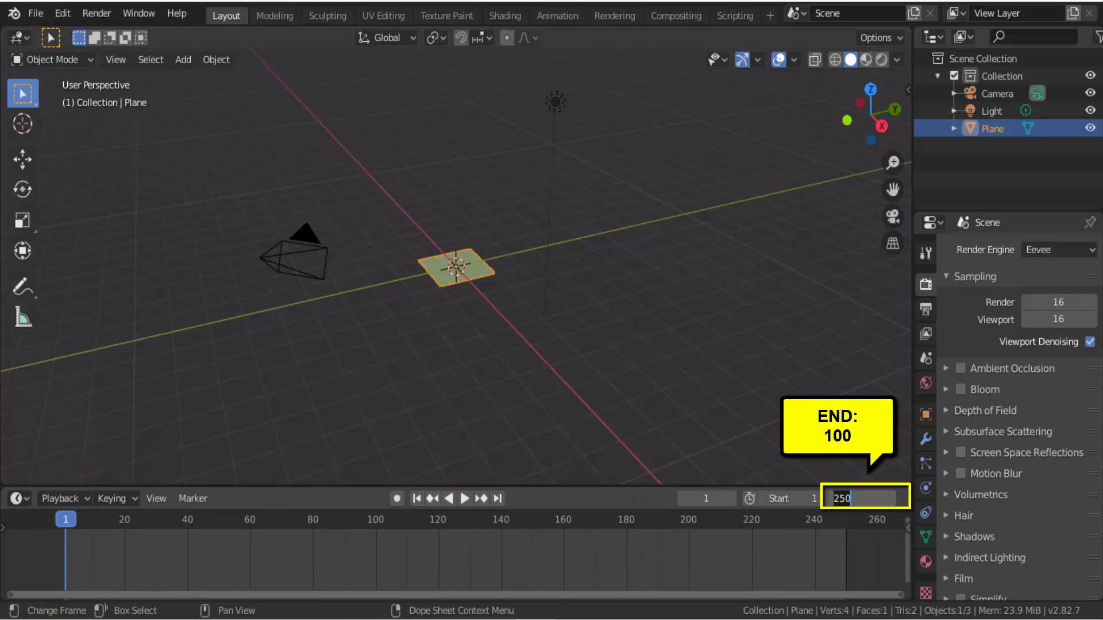
key("BackSpace")
type("100")
key("Return")
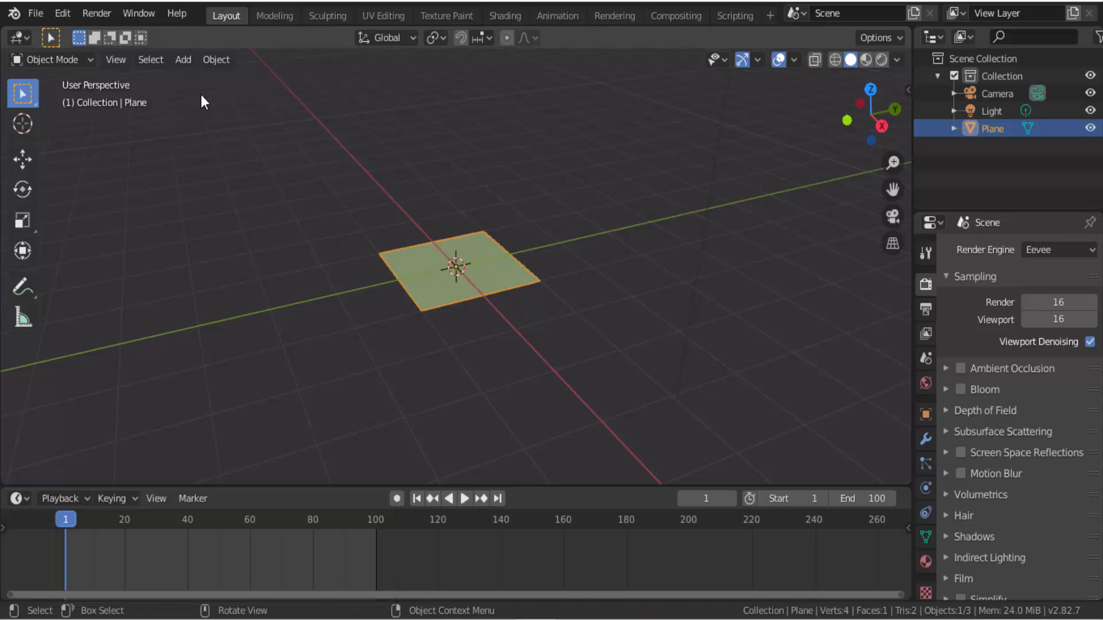
Step: Apply the Quick Smoke effect to the plane and reselect the plane inside the smoke domain
left_click(225, 63)
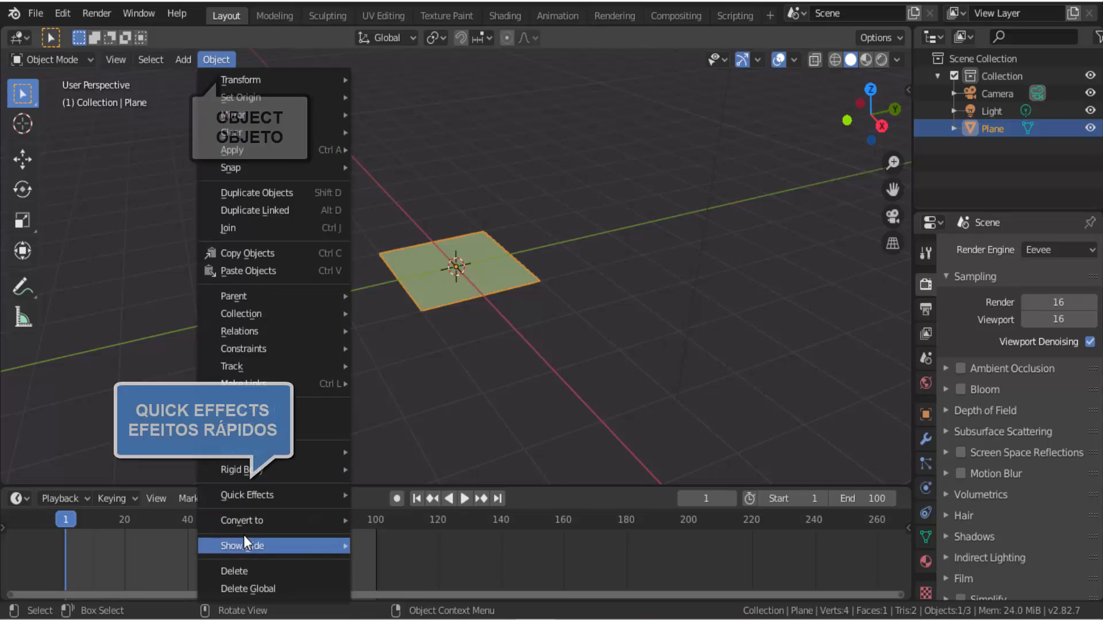
mouse_move(253, 498)
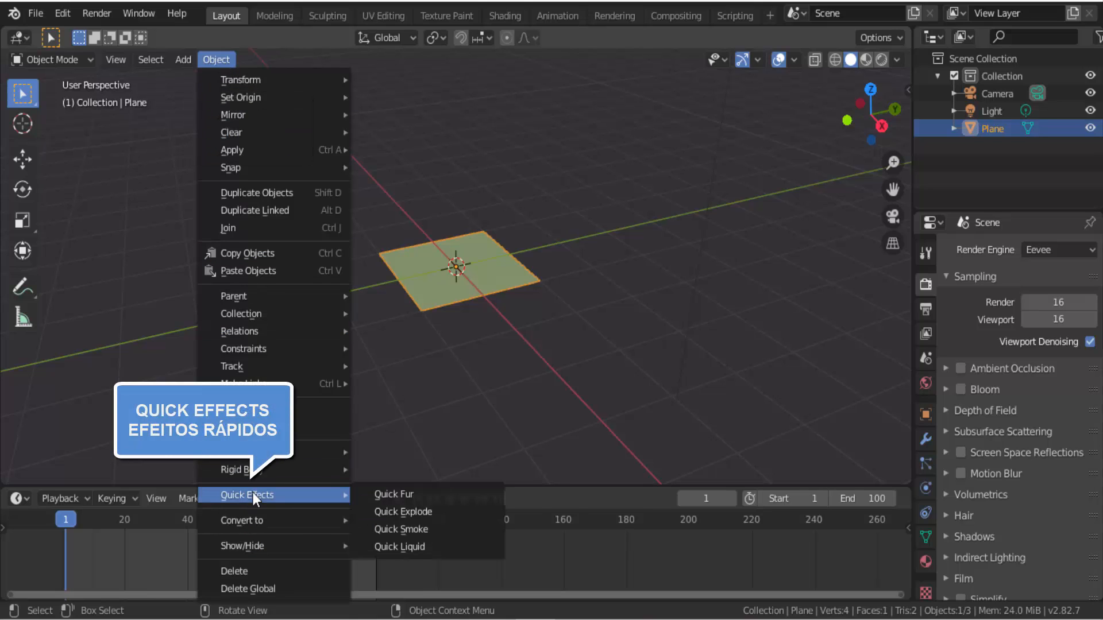
left_click(443, 524)
scroll(493, 409, "down", 3)
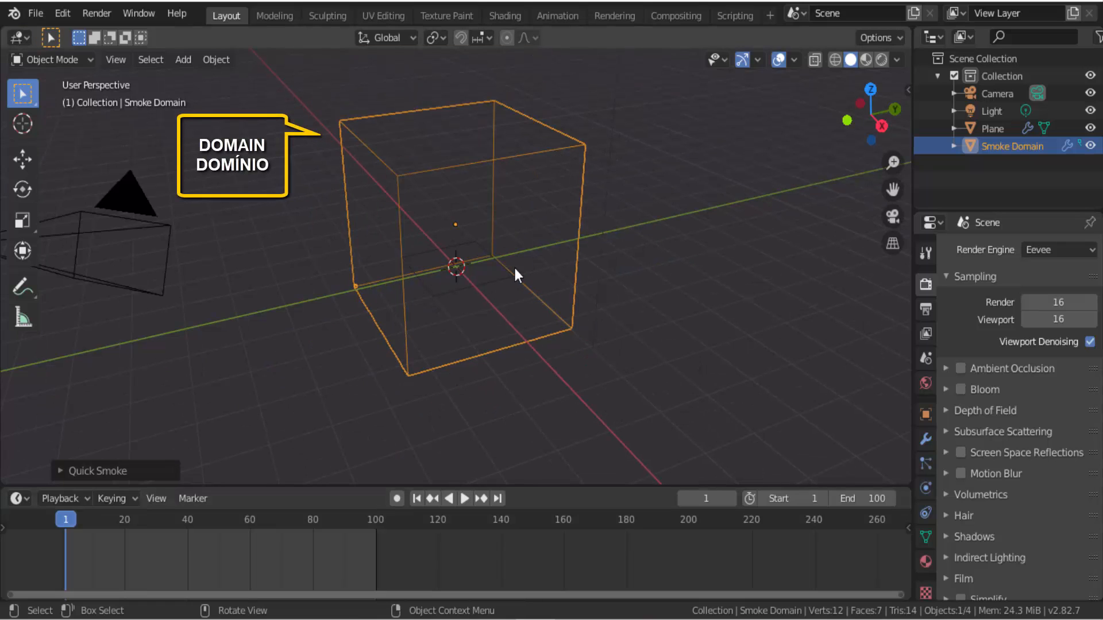
left_click(506, 272)
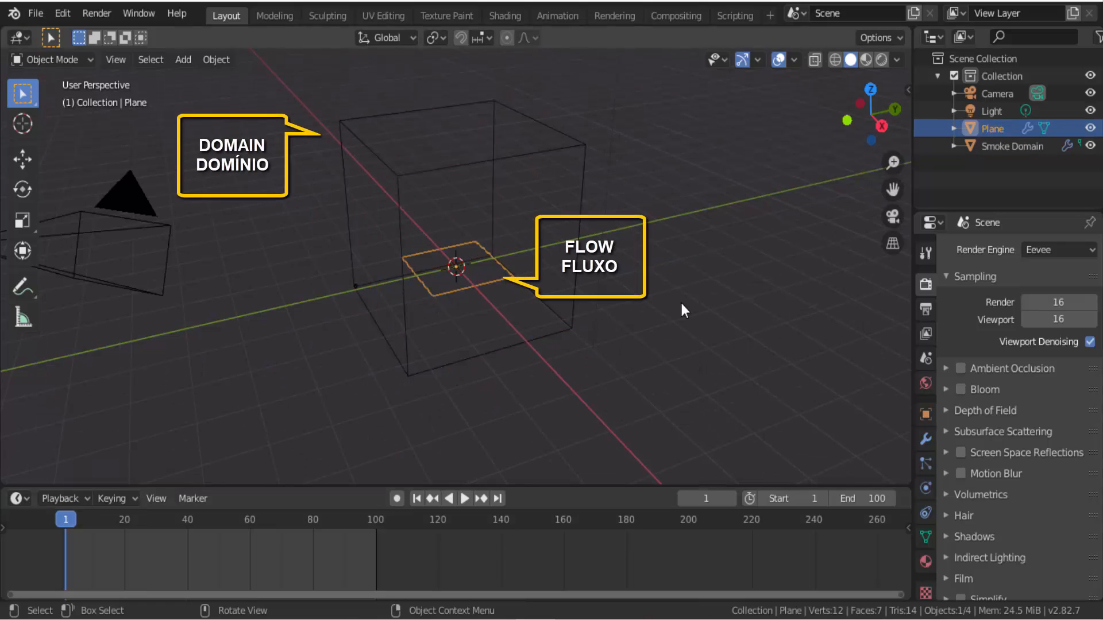
Step: Play the animation to check the smoke simulation, stop it and return to the first frame
left_click(464, 499)
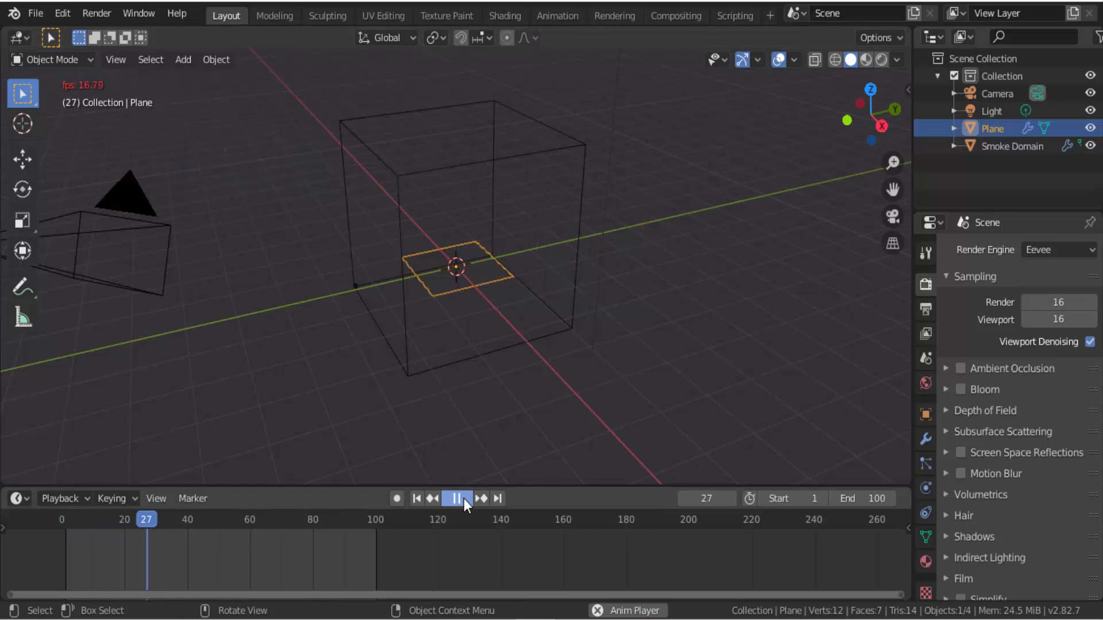
left_click(463, 499)
left_click(418, 499)
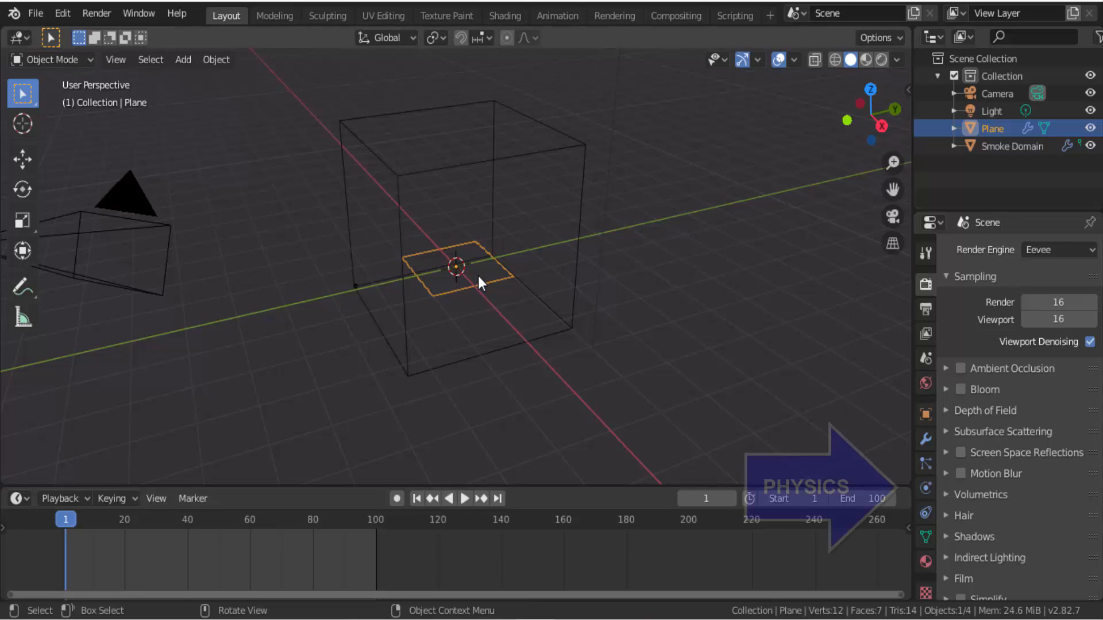
Step: Set the plane's fluid Flow Type to Fire + Smoke in its physics settings
left_click(926, 488)
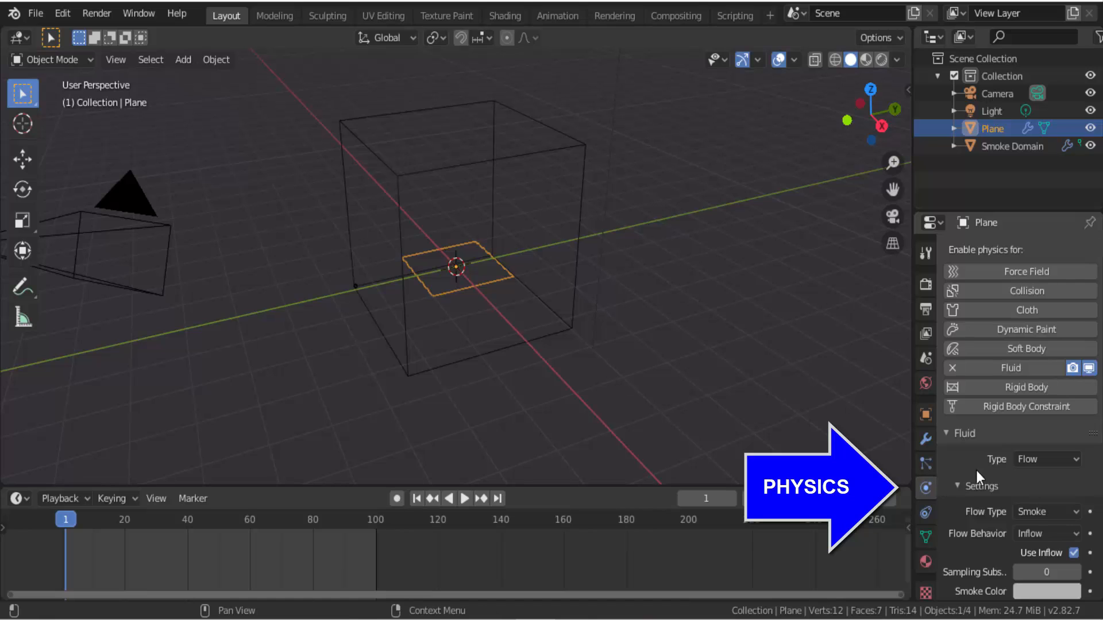
scroll(977, 470, "down", 5)
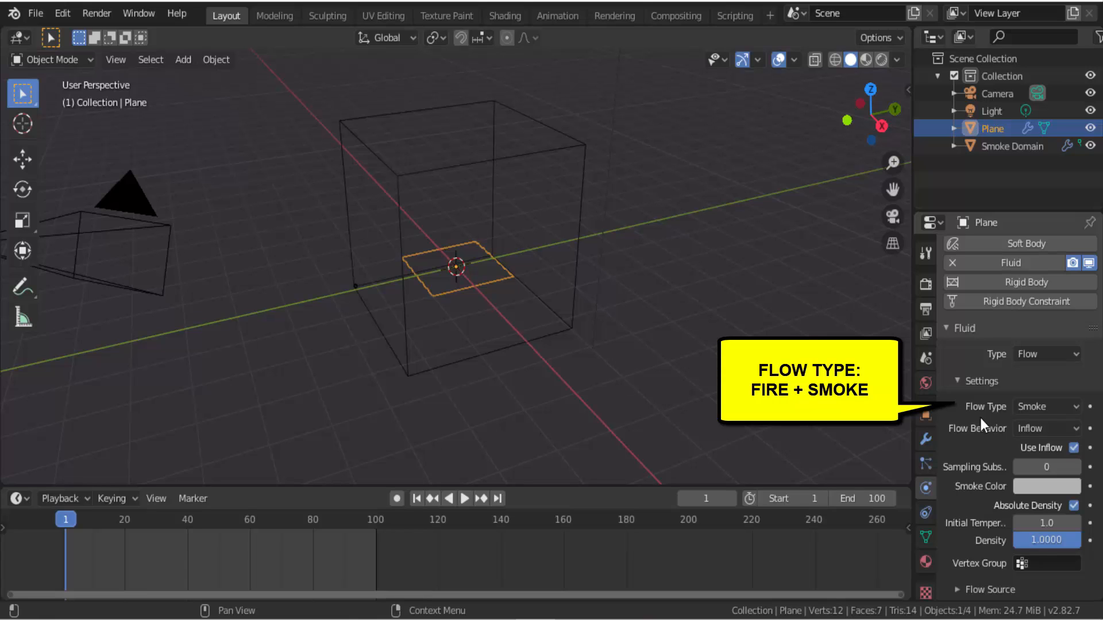
left_click(1075, 407)
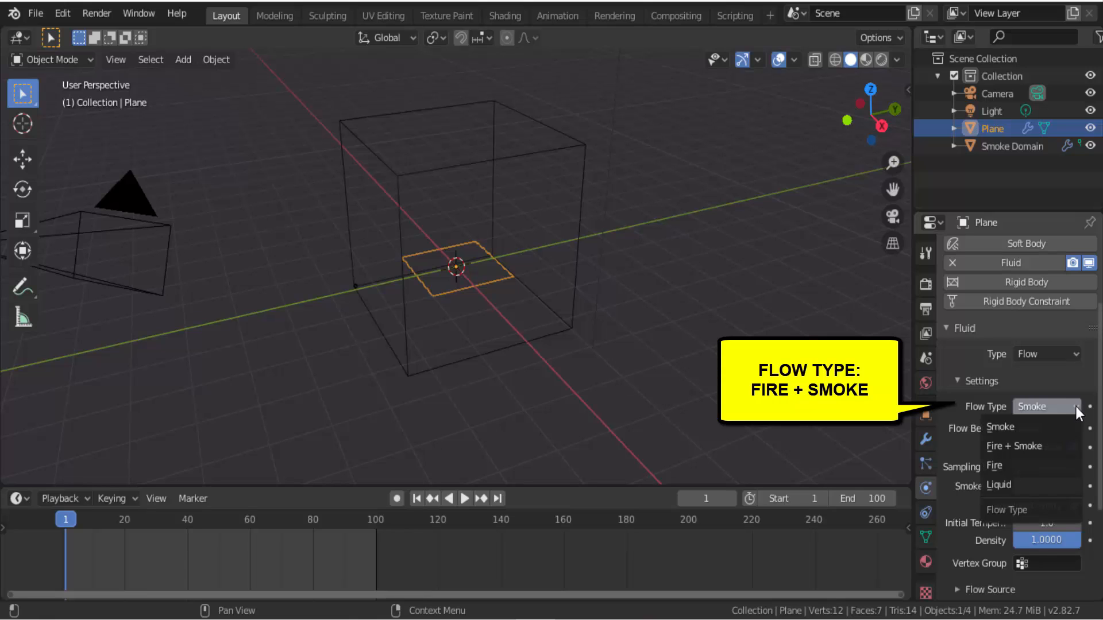
left_click(1032, 445)
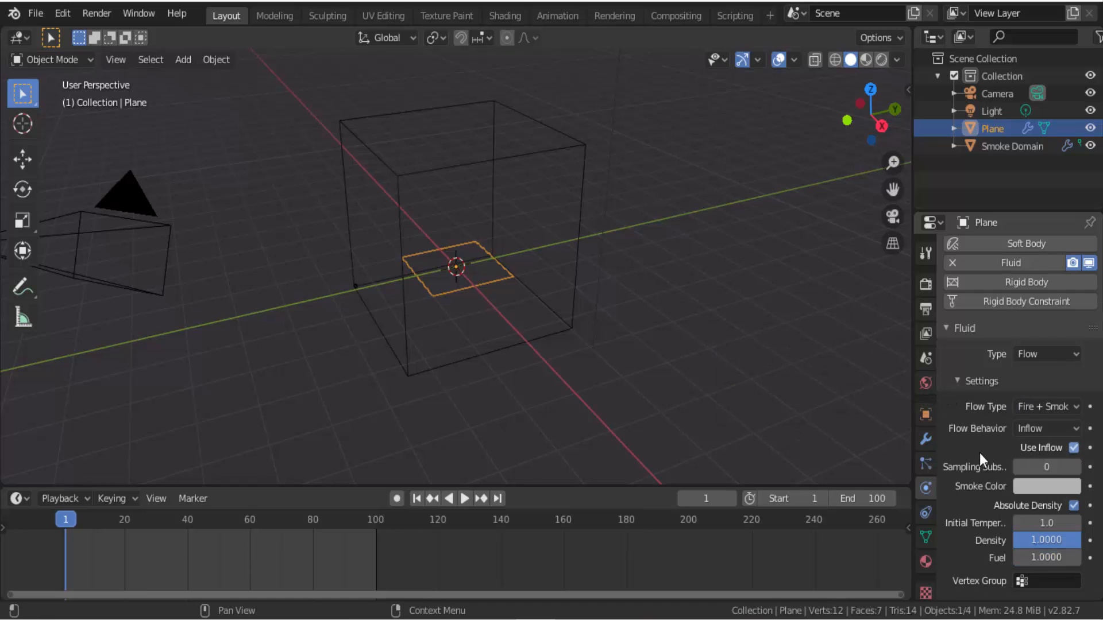
Step: Set the plane's Volume Emission to 1 in the Flow Source settings
scroll(976, 440, "down", 5)
scroll(976, 442, "down", 1)
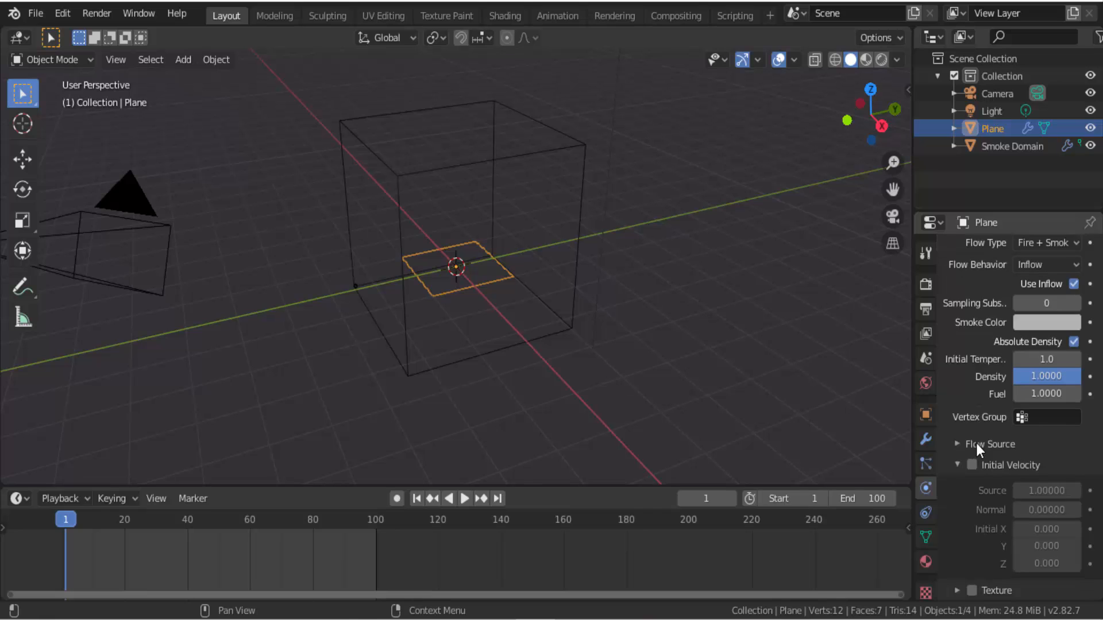
left_click(956, 444)
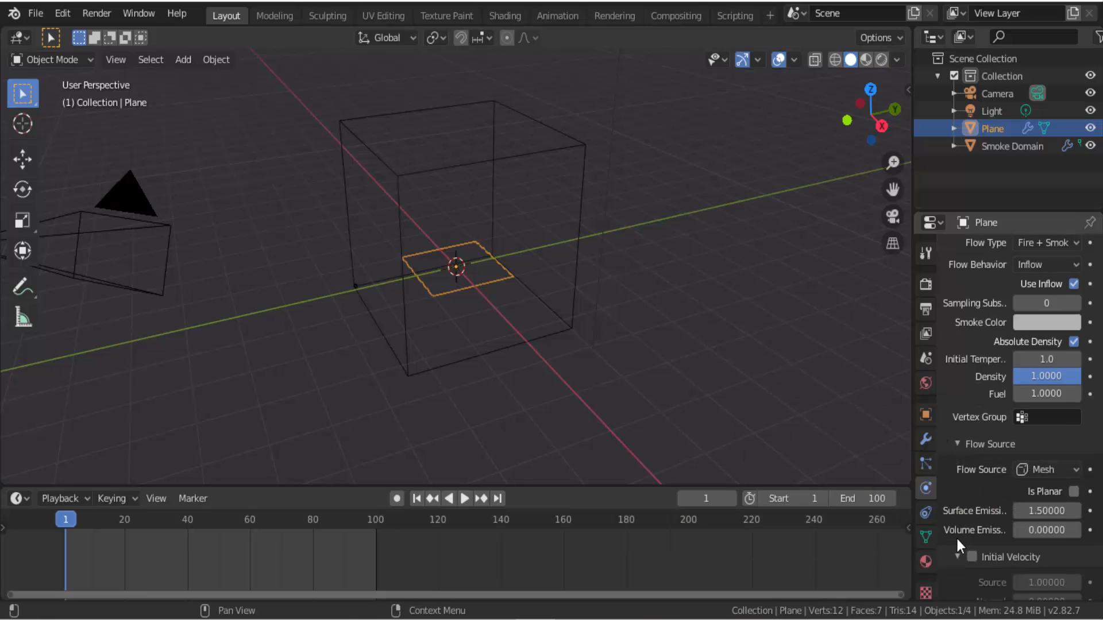
left_click(1033, 529)
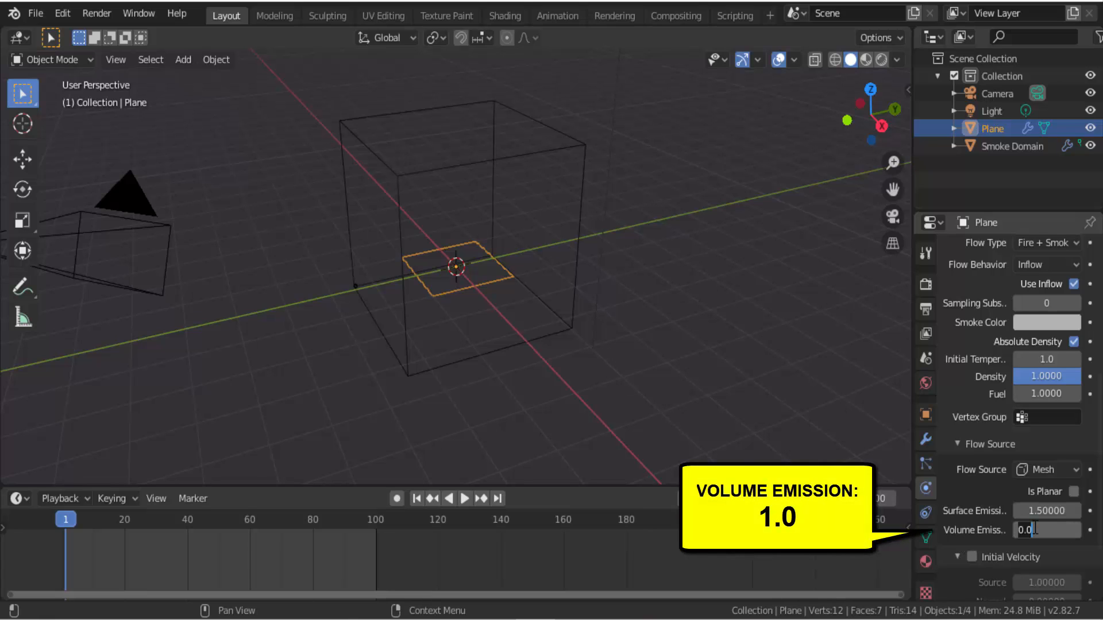
type("1")
key("Return")
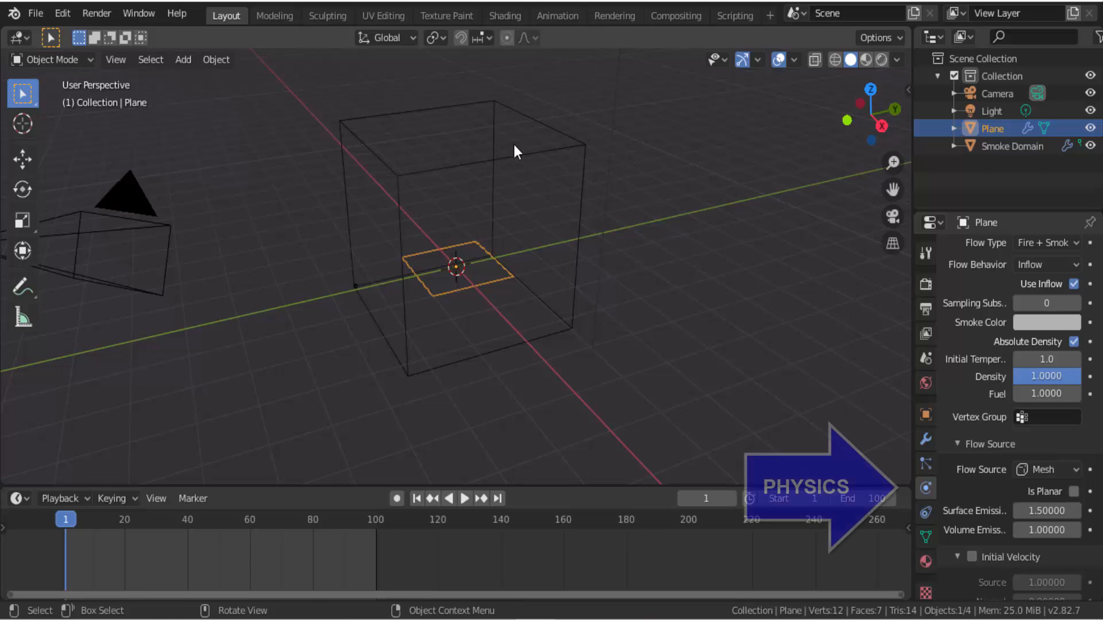
Step: Select the smoke domain and set its fluid cache end frame to 100
left_click(492, 150)
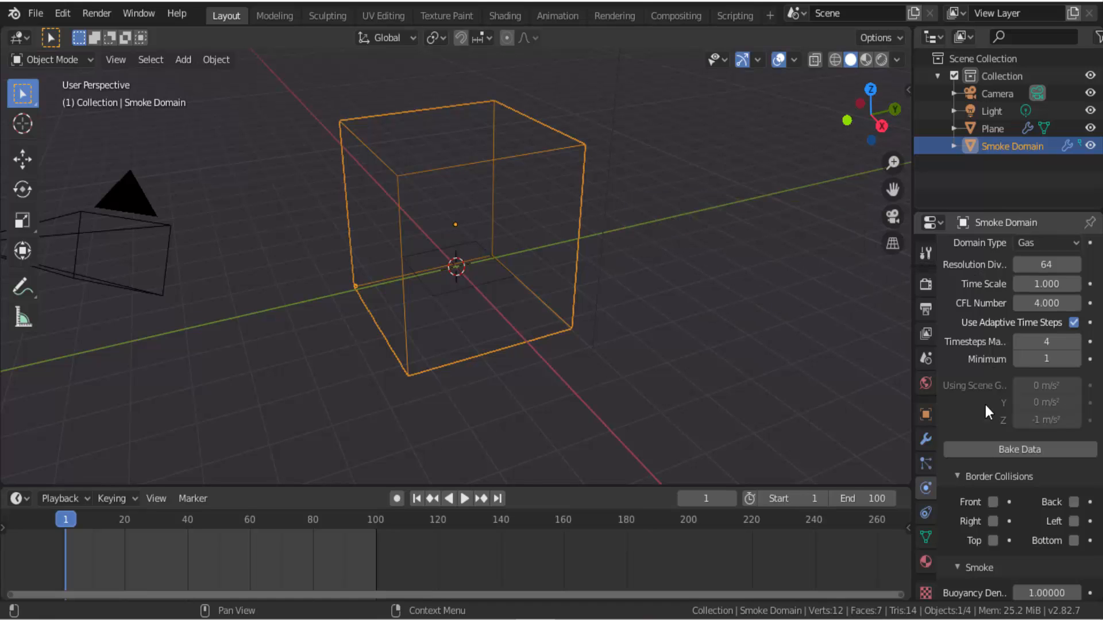
scroll(979, 464, "down", 10)
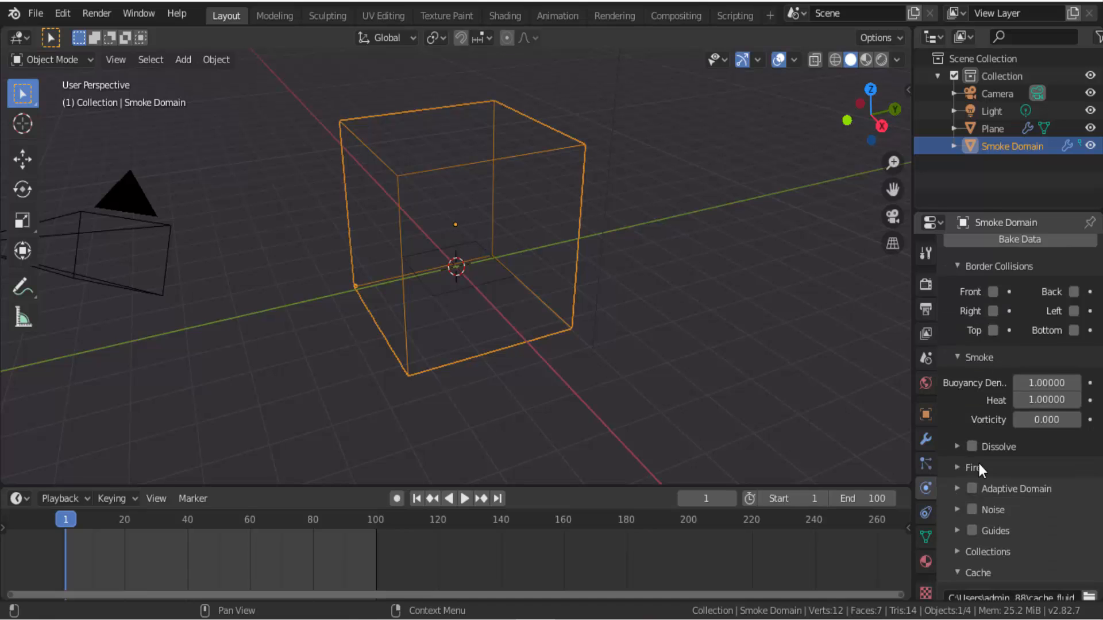
scroll(979, 463, "down", 3)
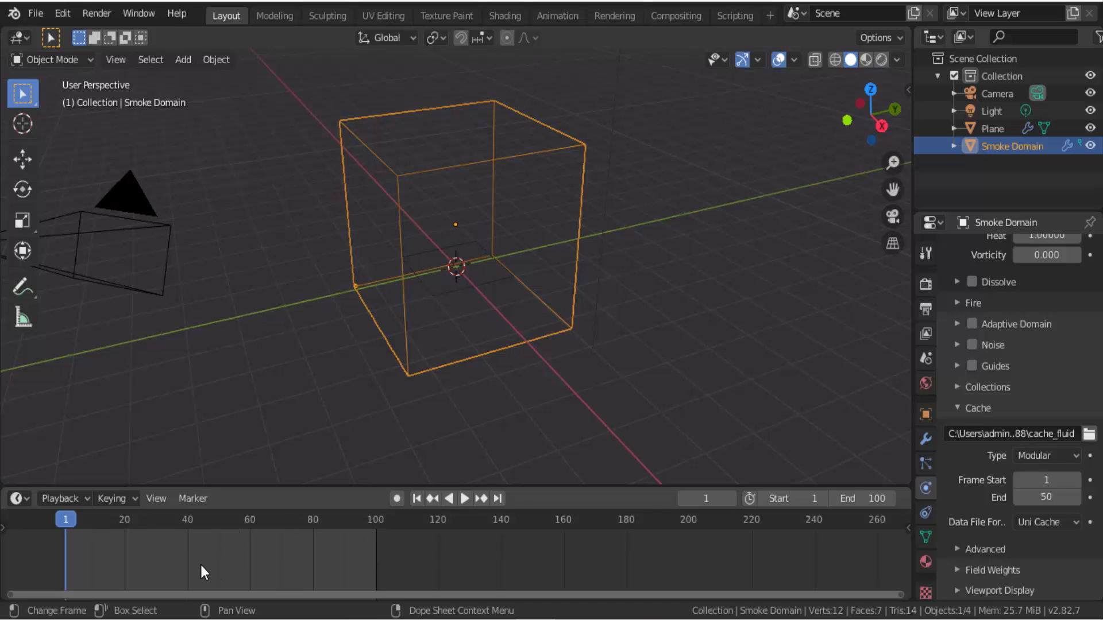
left_click(1046, 497)
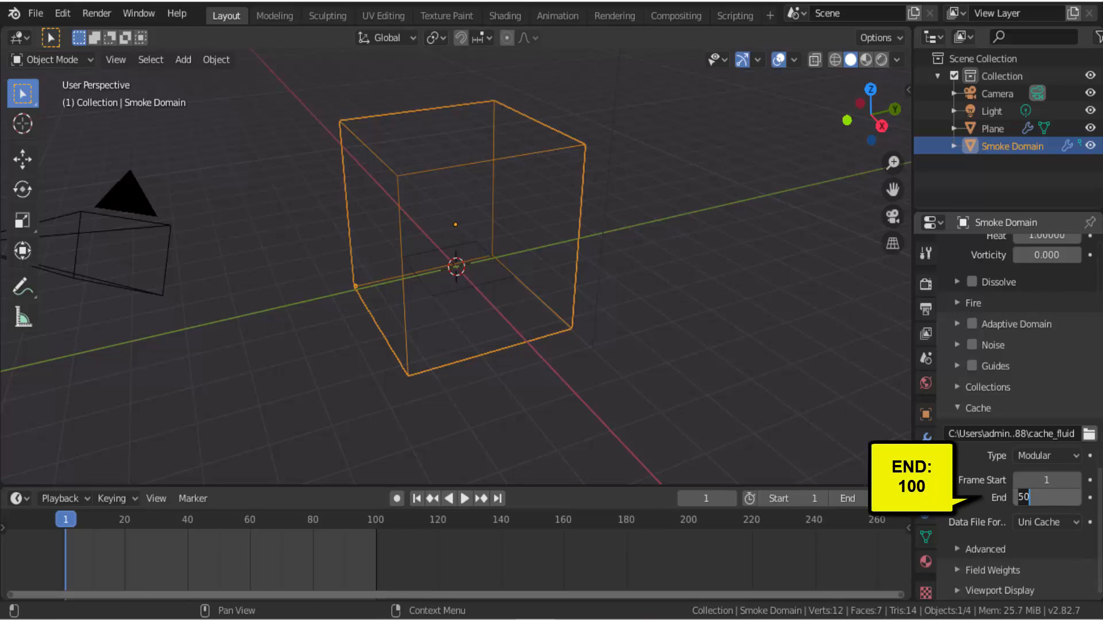
type("100")
key("Return")
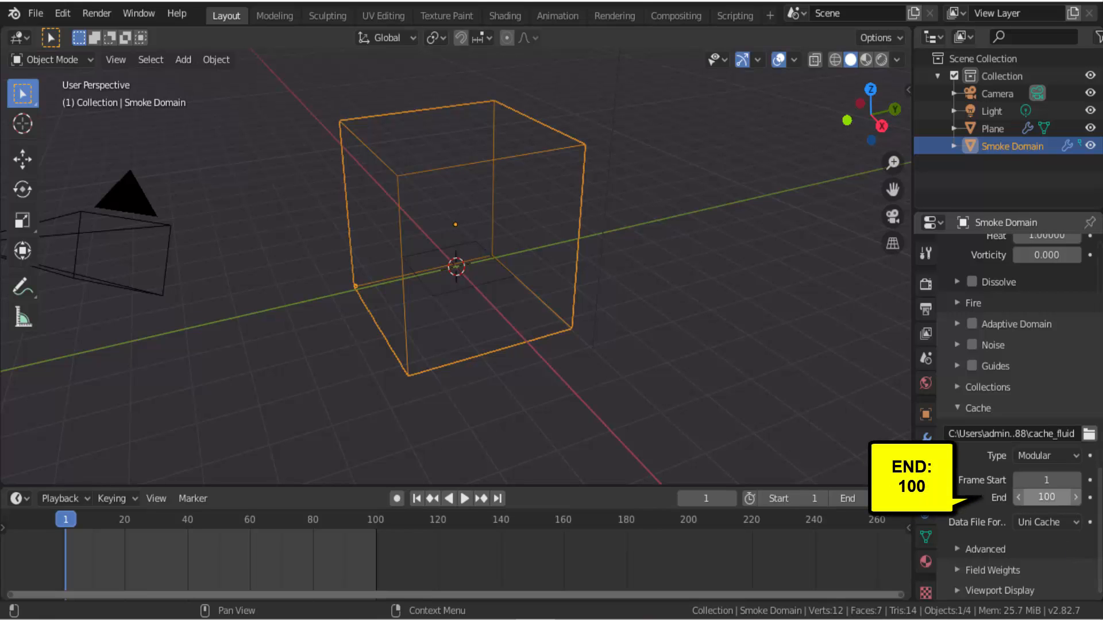
Step: Bake the fluid simulation data of the smoke domain
scroll(1004, 476, "up", 10)
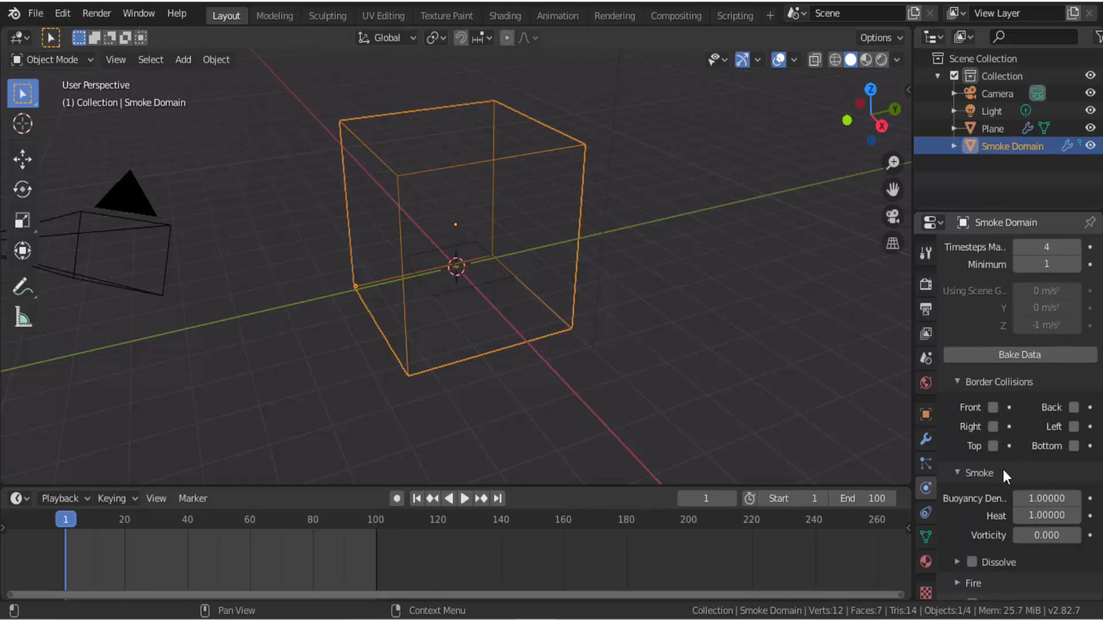
scroll(1002, 467, "up", 3)
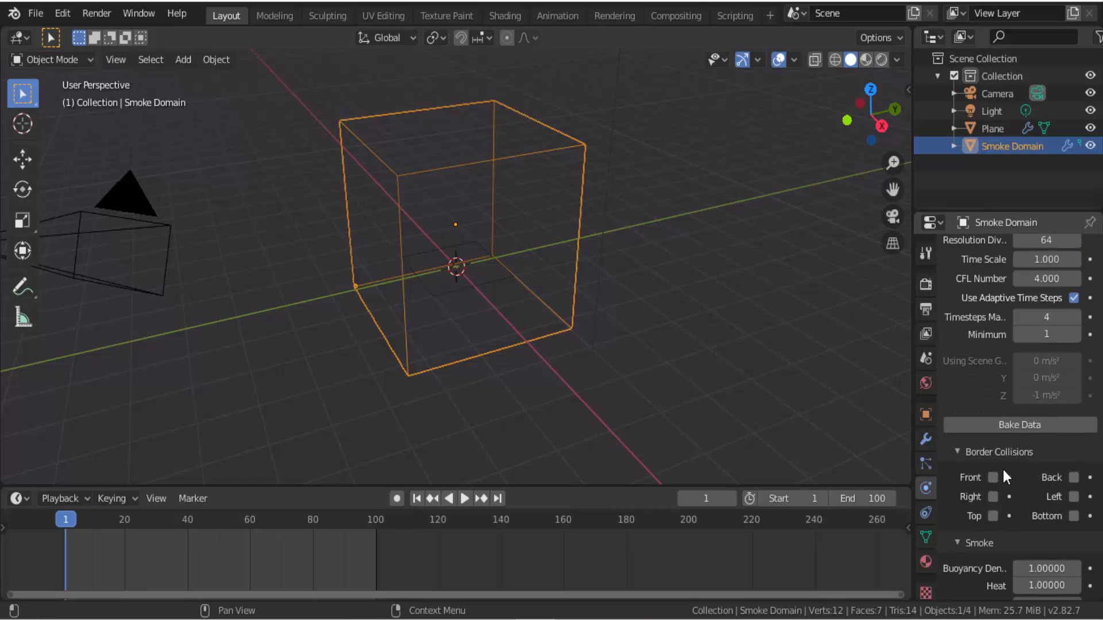
left_click(1022, 426)
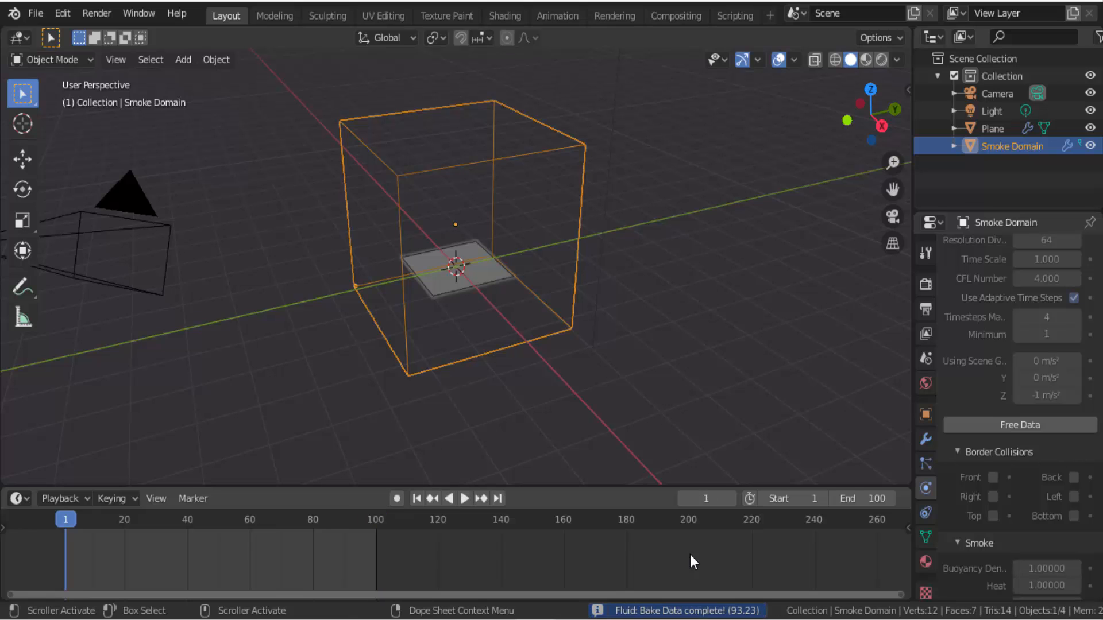
Step: Preview the baked fire and smoke, return to the first frame, and free the domain's baked data
left_click(465, 498)
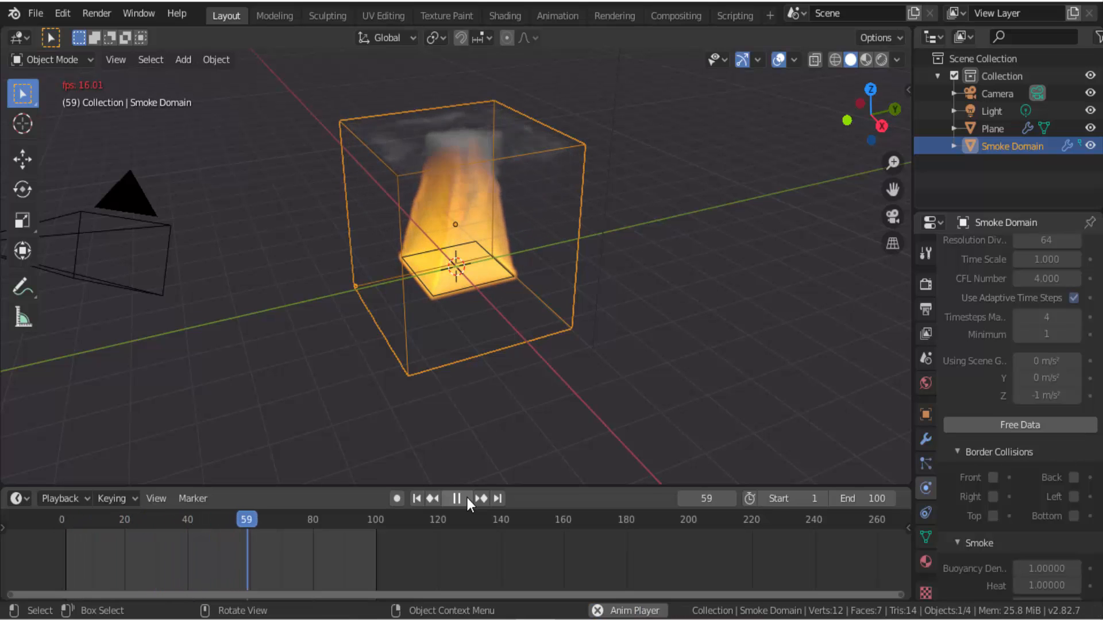
left_click(467, 497)
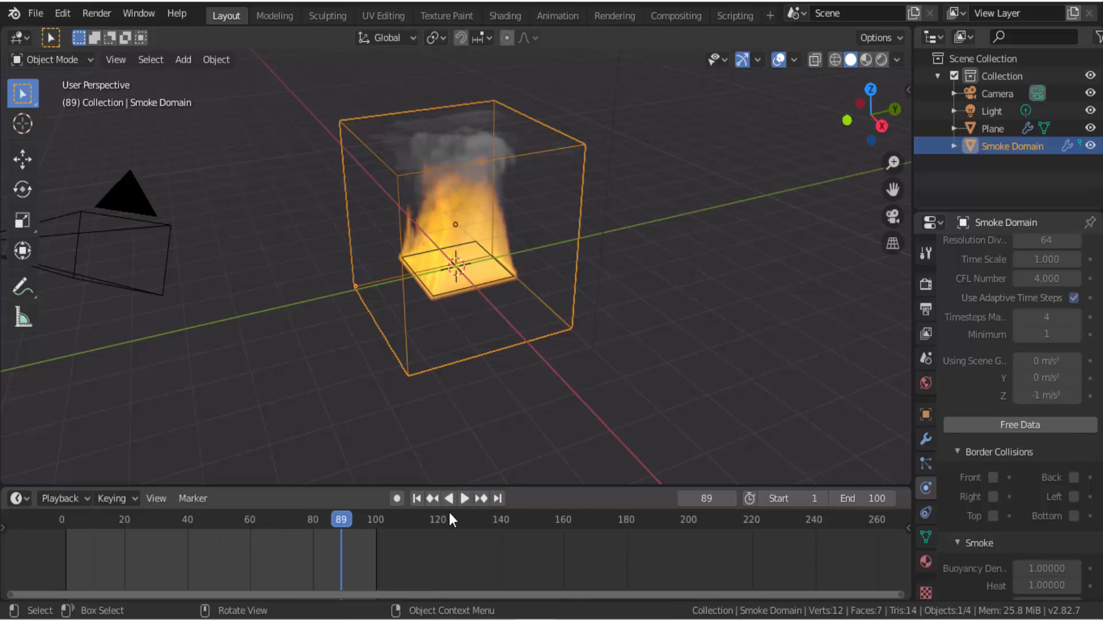
left_click(418, 498)
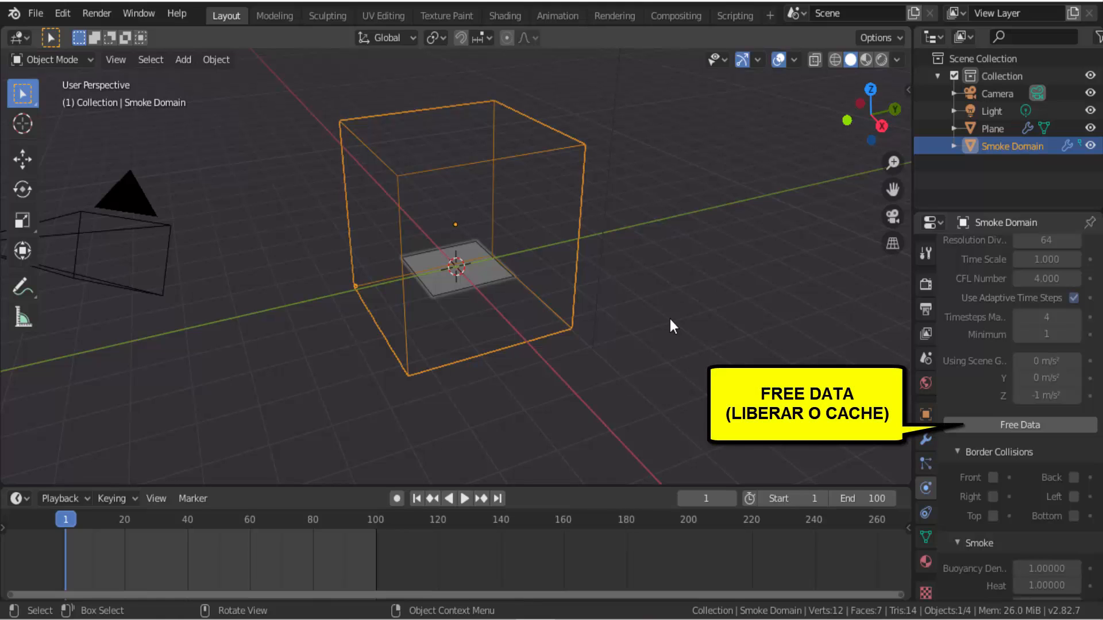
left_click(1027, 422)
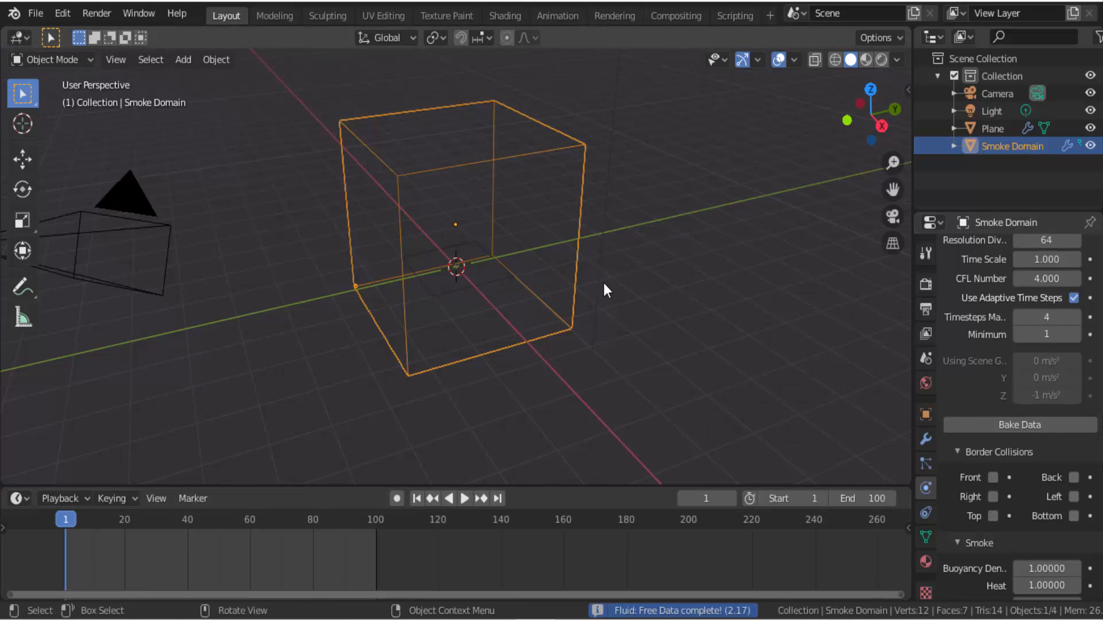
Step: Add a particle system to the plane inside the smoke domain and name it experimento
left_click(499, 275)
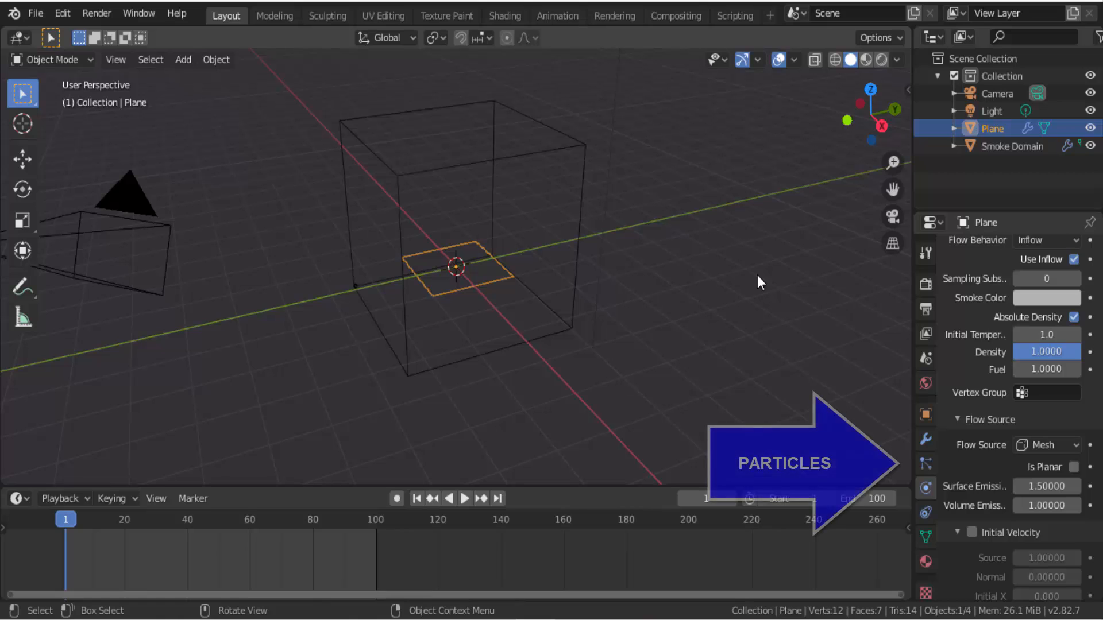
left_click(926, 463)
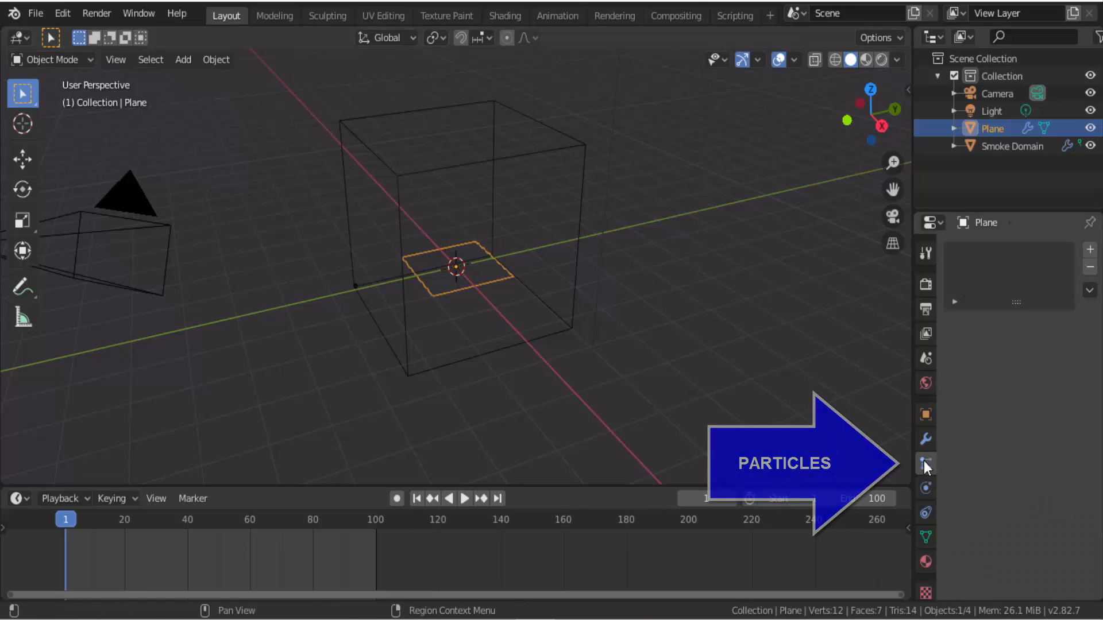
left_click(1090, 249)
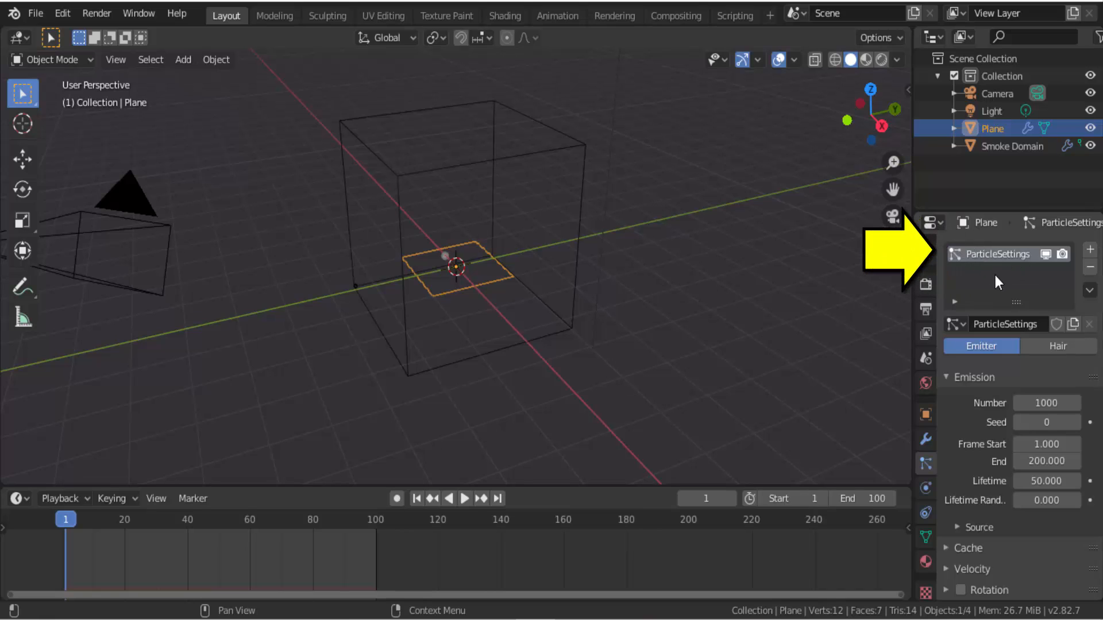
double_click(974, 254)
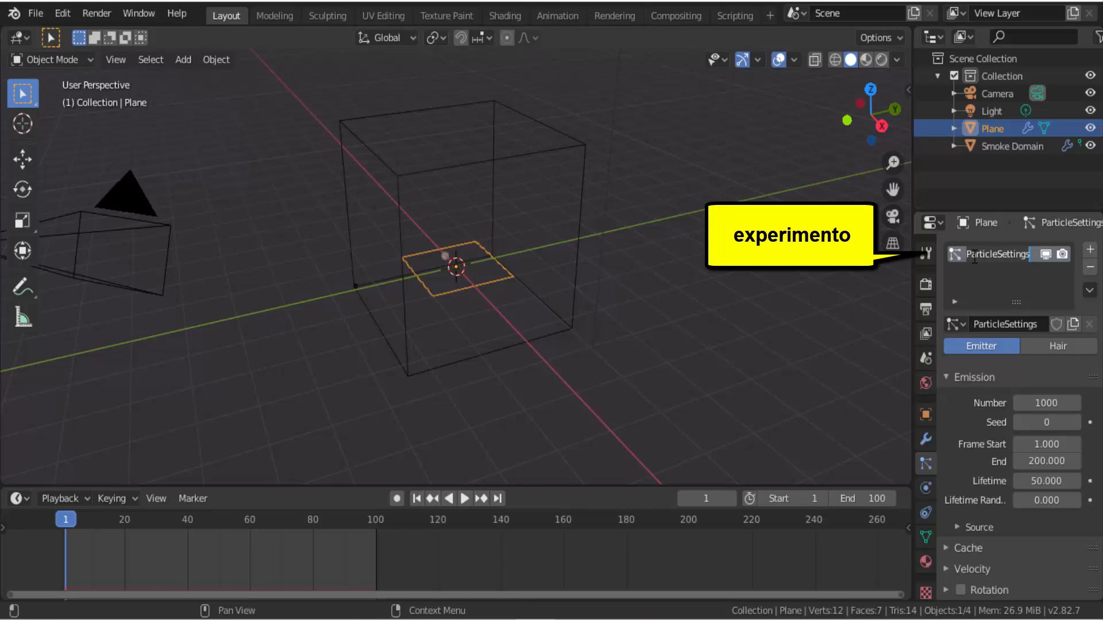
type("experimento")
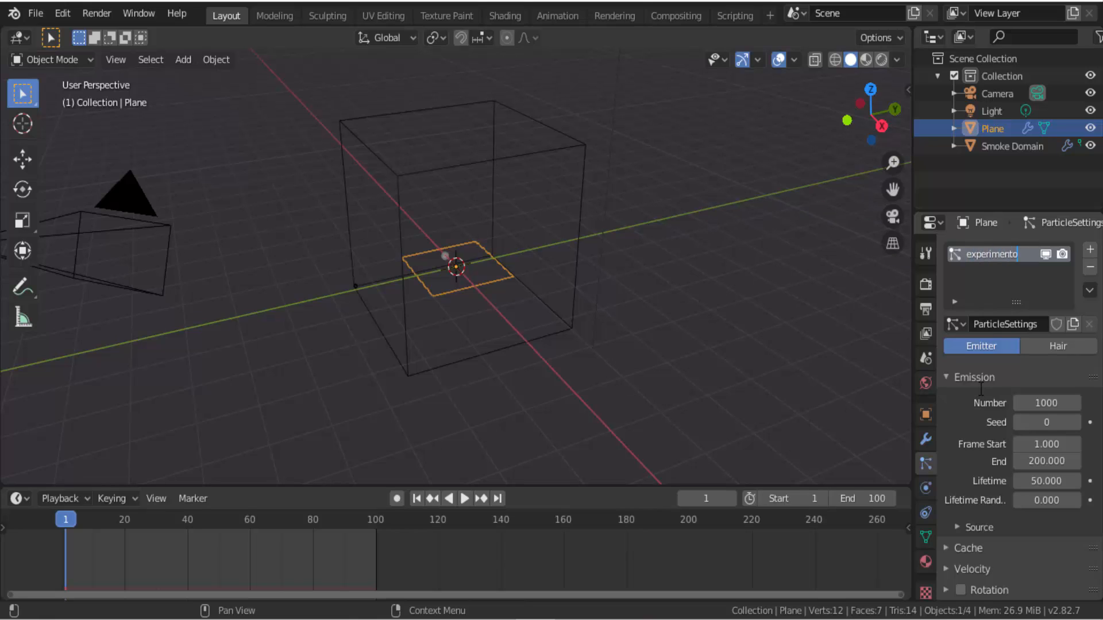
left_click(940, 404)
Step: Preview the plane's particle emission in the viewport and return to the first frame
left_click(463, 498)
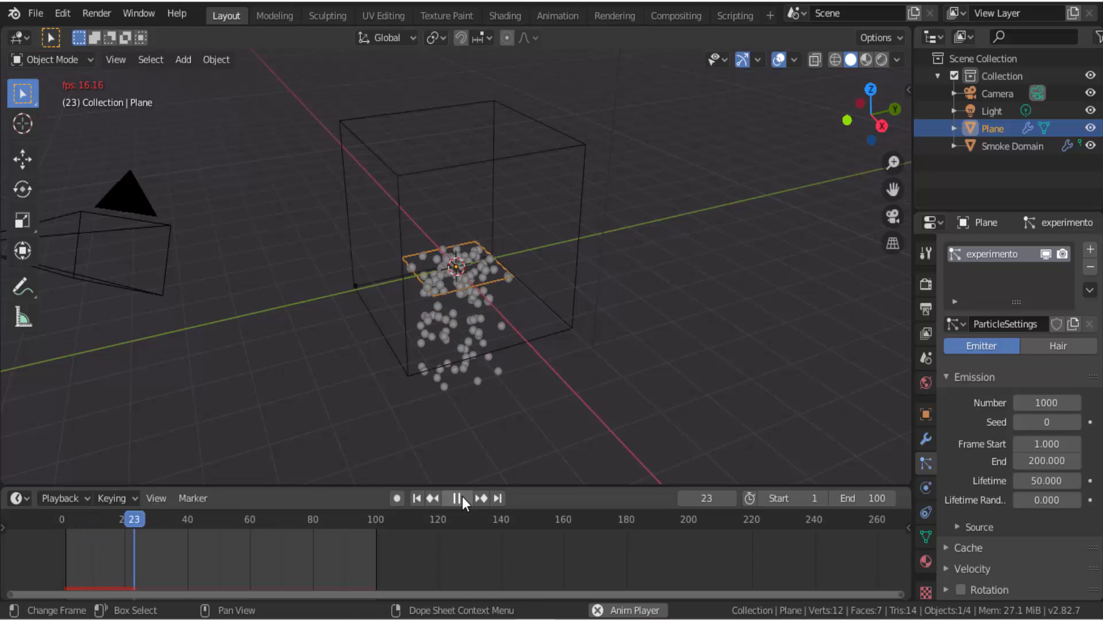
left_click(462, 498)
left_click(421, 500)
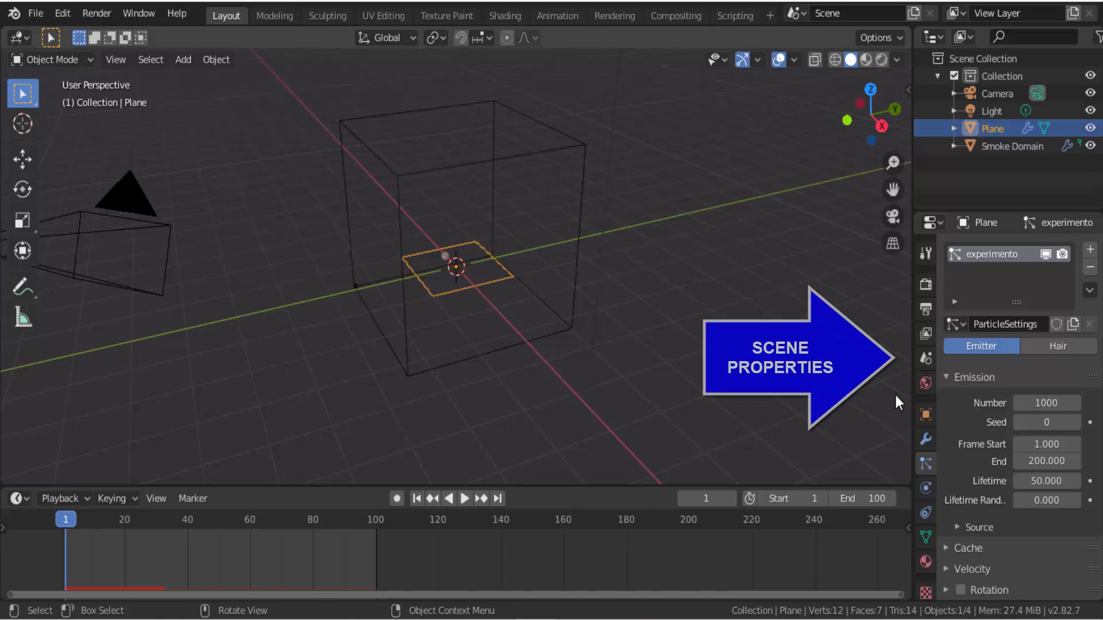
Step: Disable gravity for the scene and return to the plane's particle settings
left_click(926, 359)
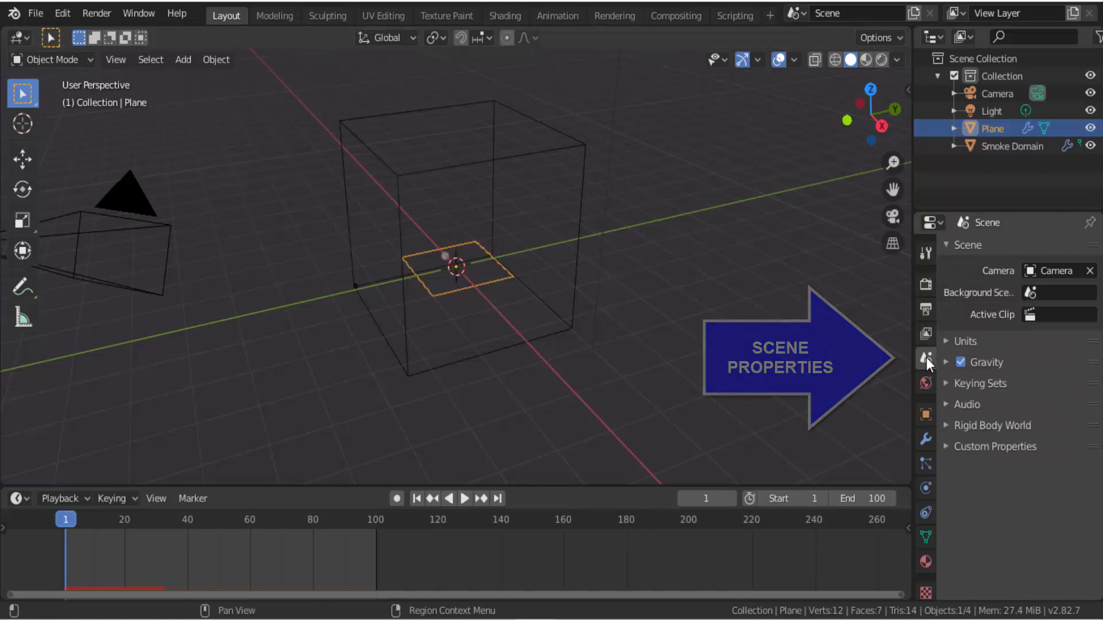
left_click(960, 362)
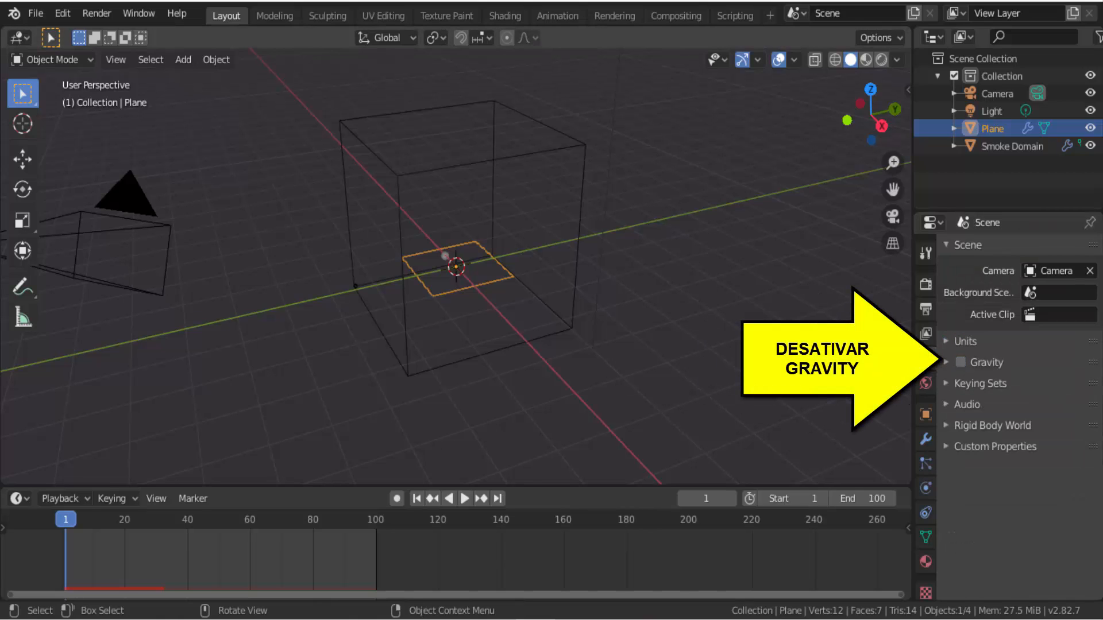
left_click(932, 461)
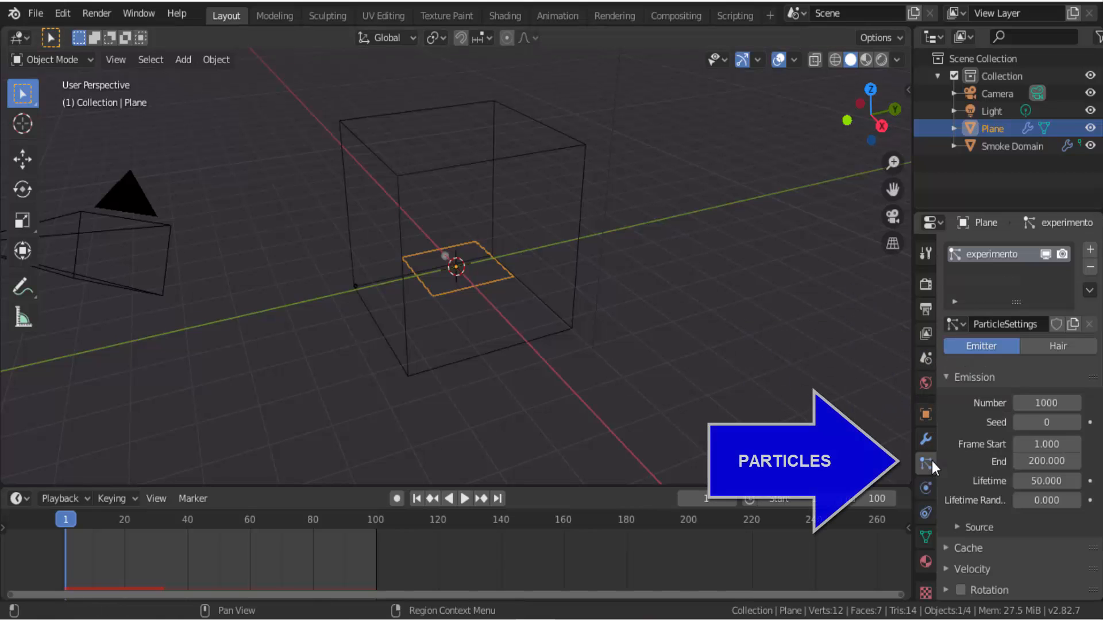
Step: Play the particle animation with gravity disabled to check the particles' motion, and go back to the first frame
left_click(466, 500)
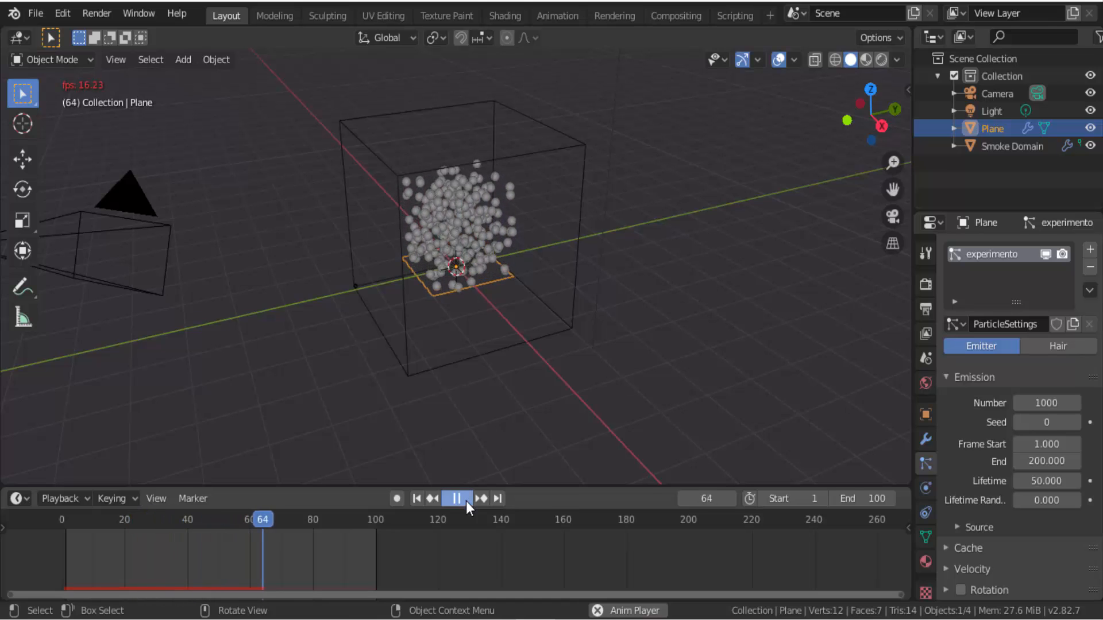
left_click(466, 501)
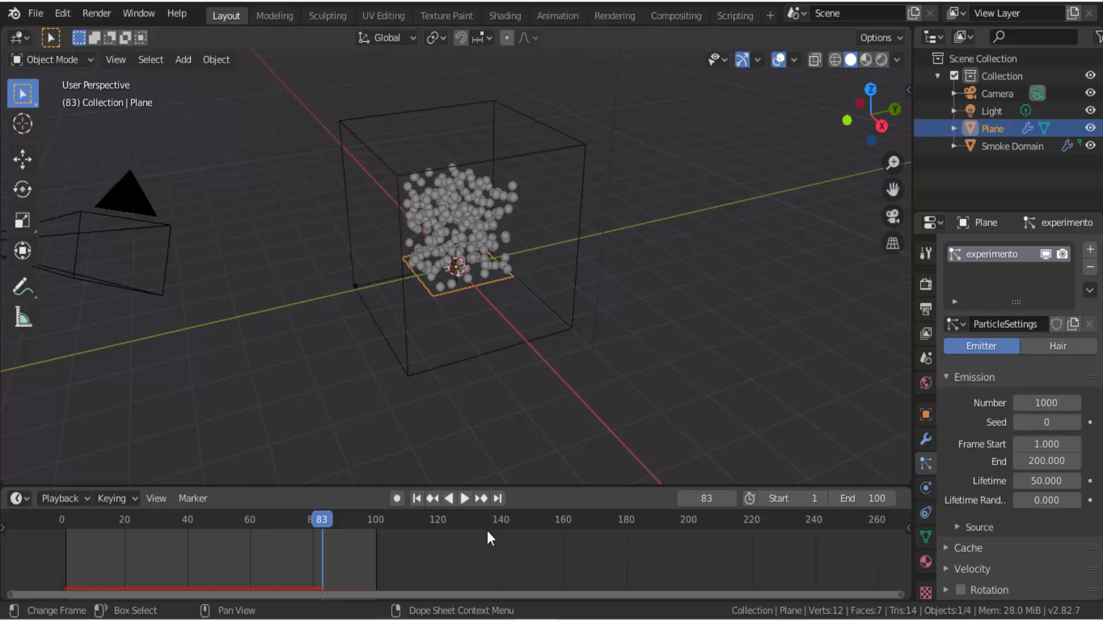
left_click(466, 501)
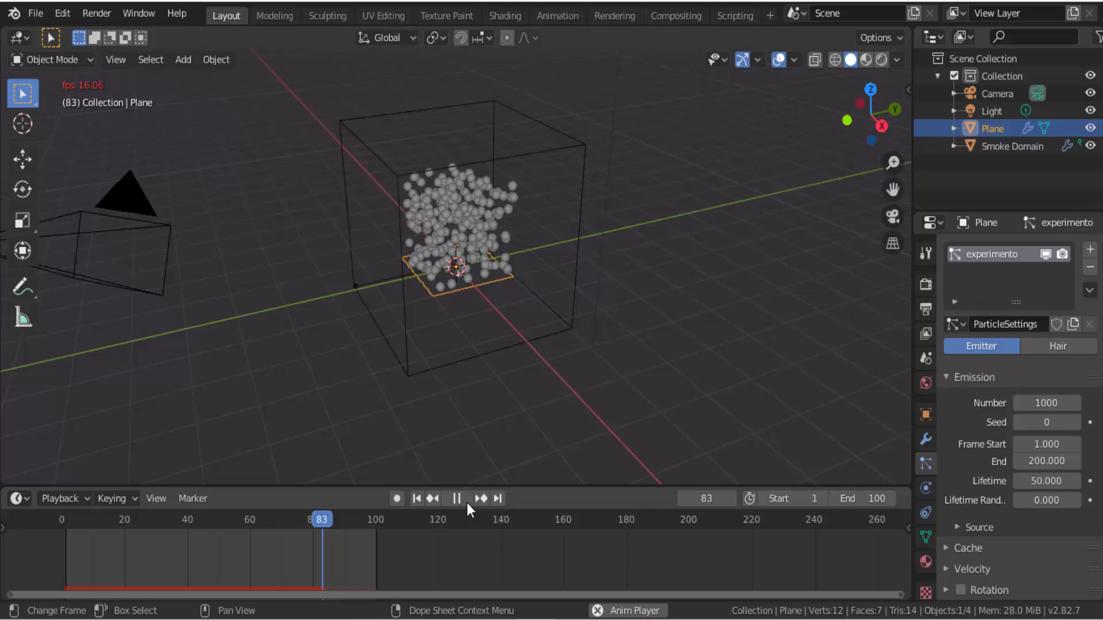
left_click(458, 502)
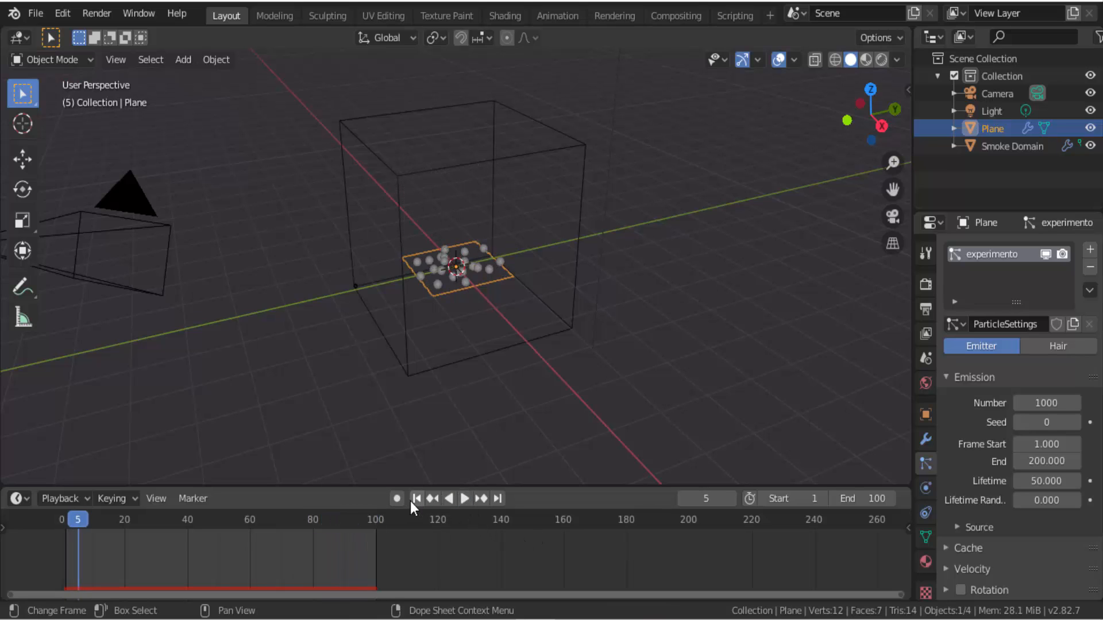
left_click(416, 500)
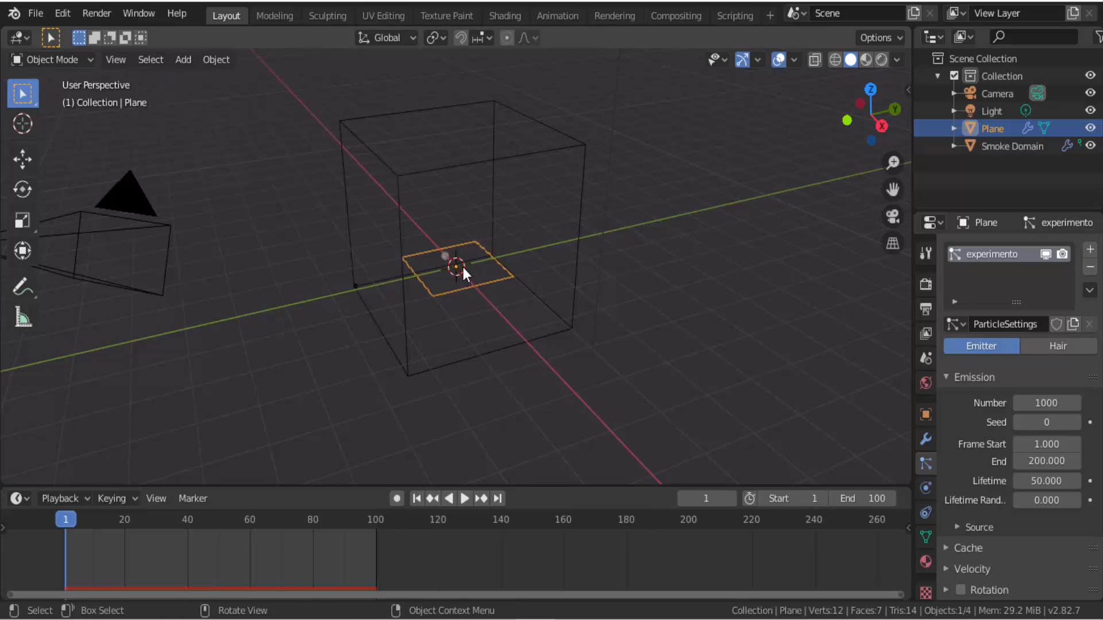
Step: Change the plane's fluid Flow Source to Particle System and assign the experimento particle system
left_click(926, 488)
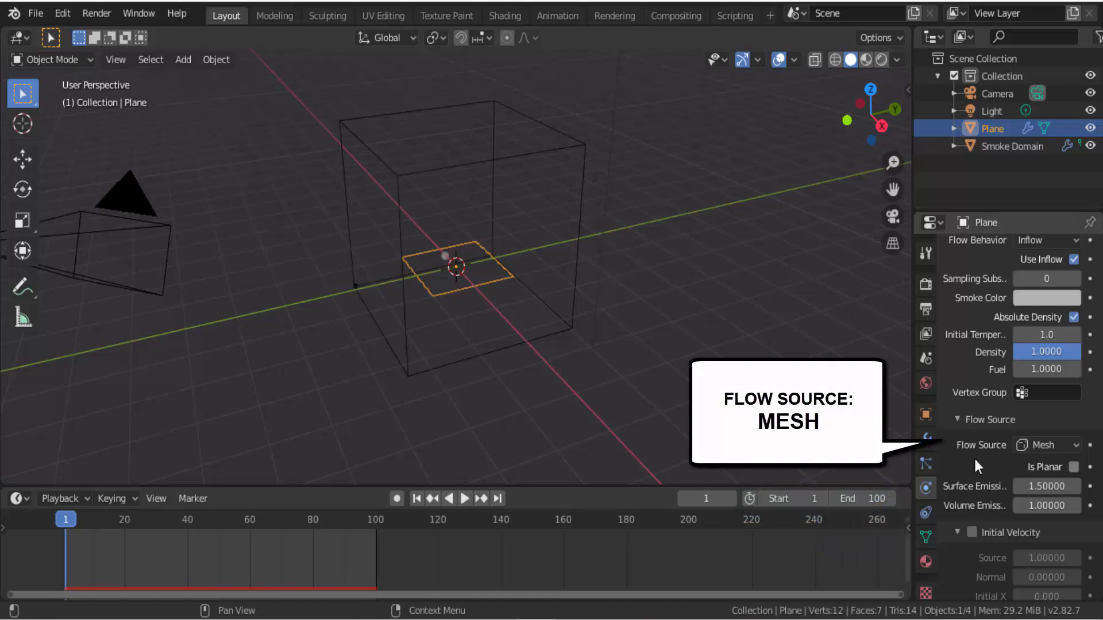
left_click(1078, 446)
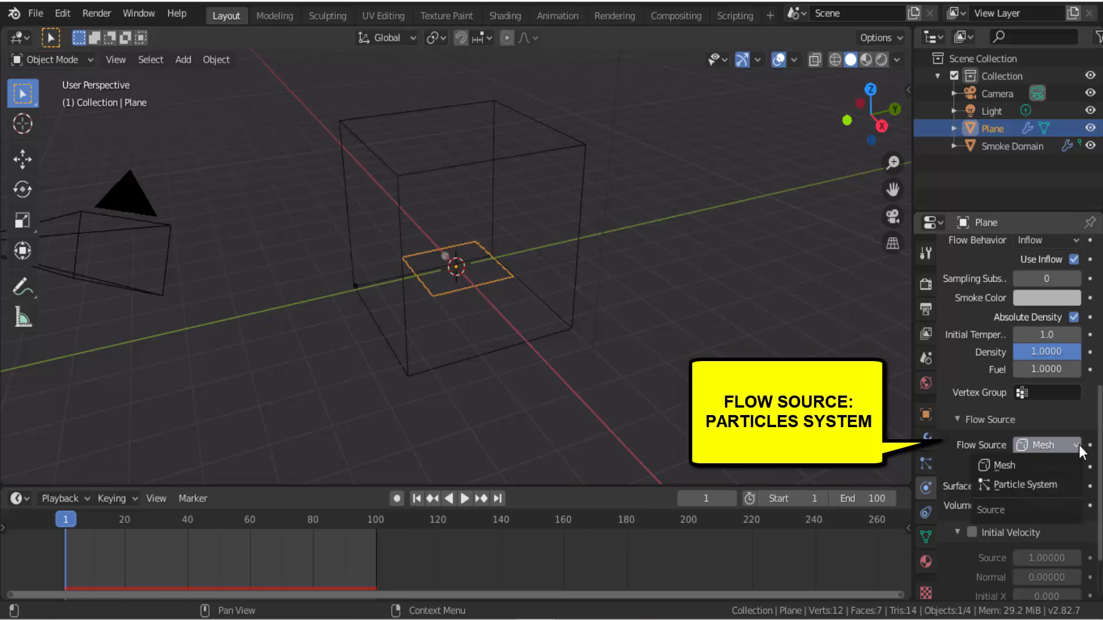
left_click(1019, 484)
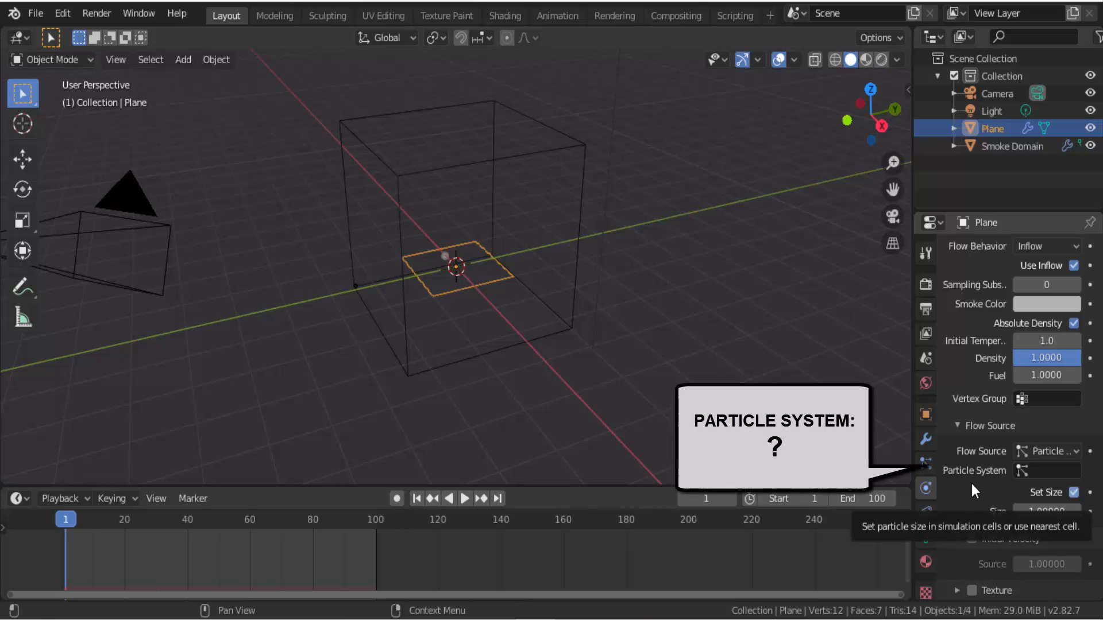
left_click(1043, 471)
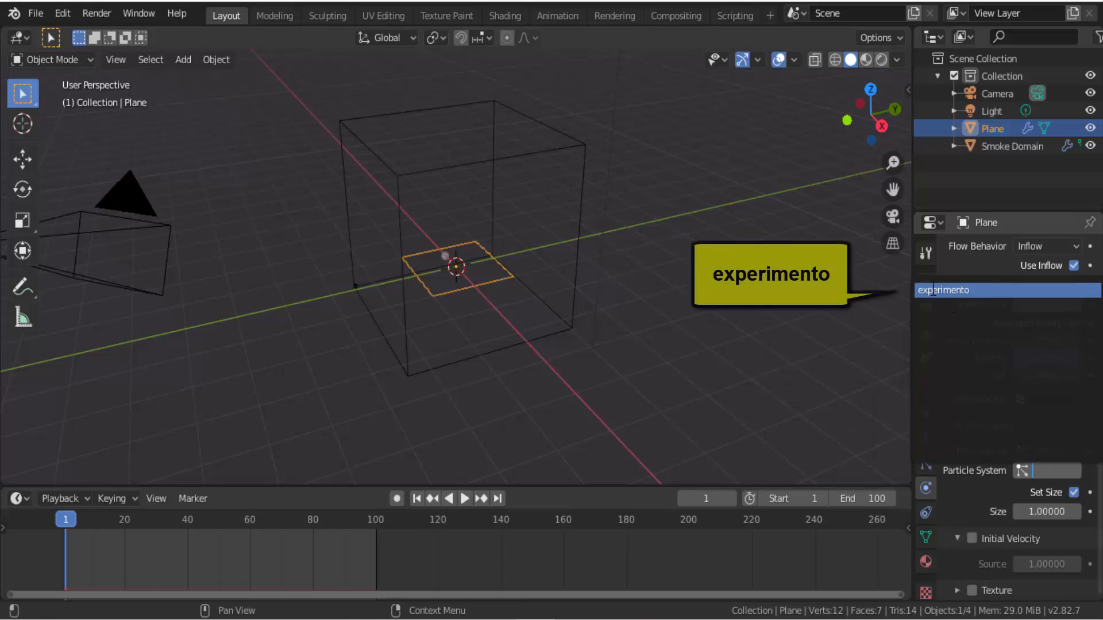
left_click(962, 290)
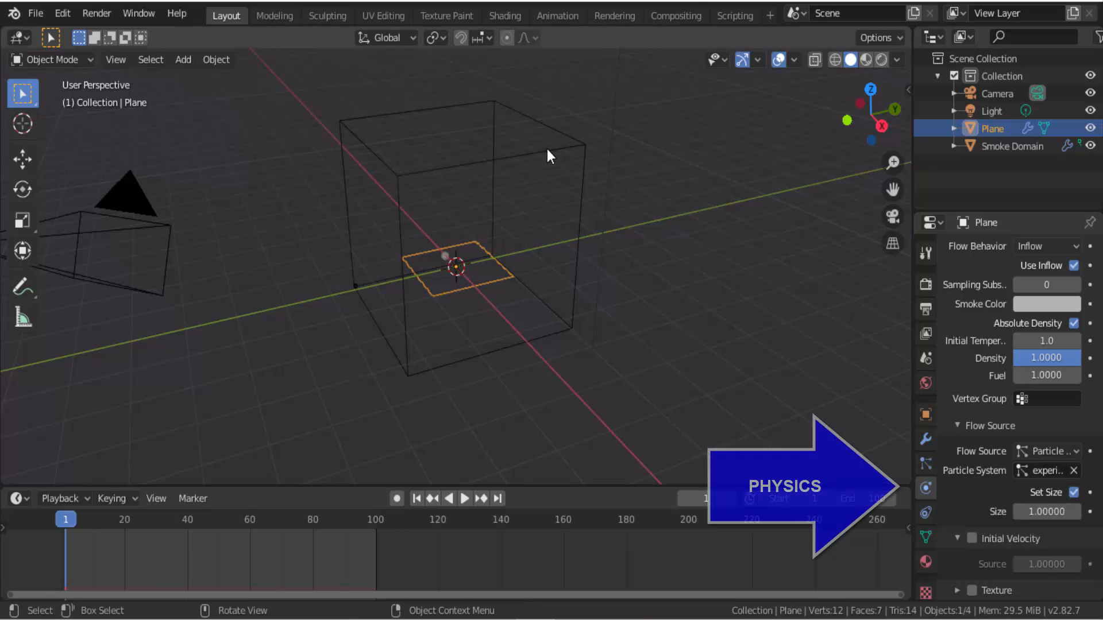
Step: Bake the smoke domain's fluid data and play the simulation, stopping at frame 28
left_click(529, 154)
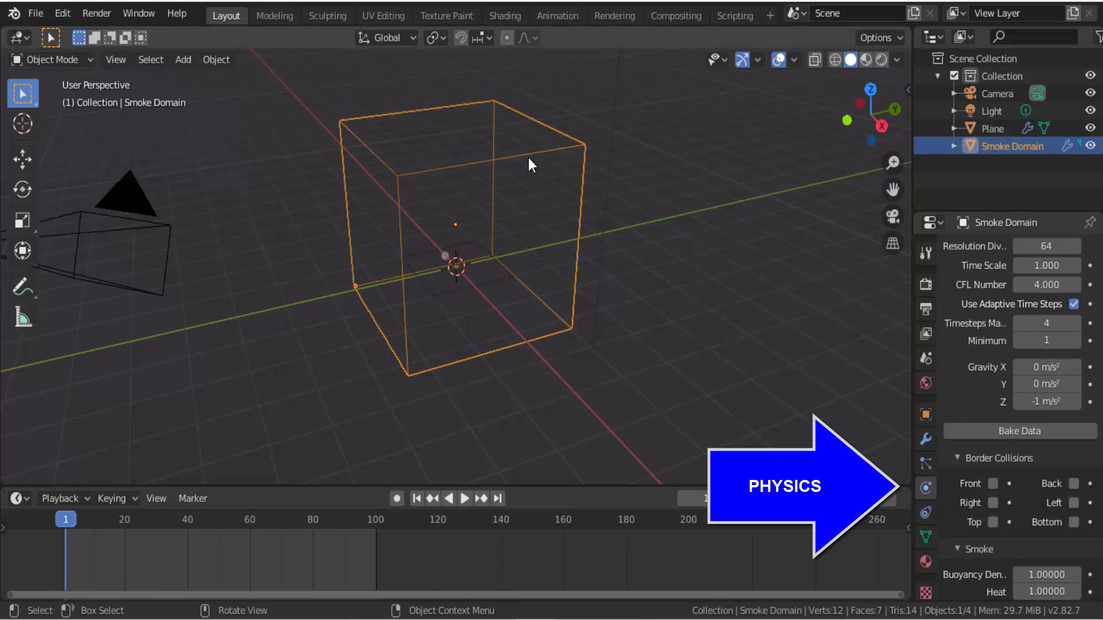
left_click(1026, 429)
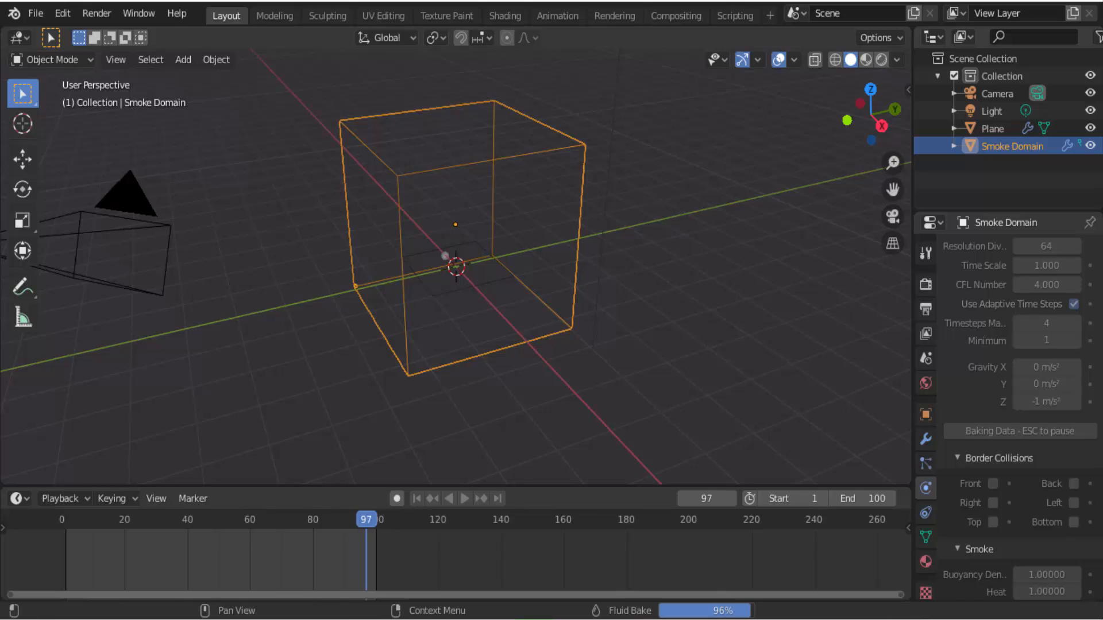
left_click(464, 500)
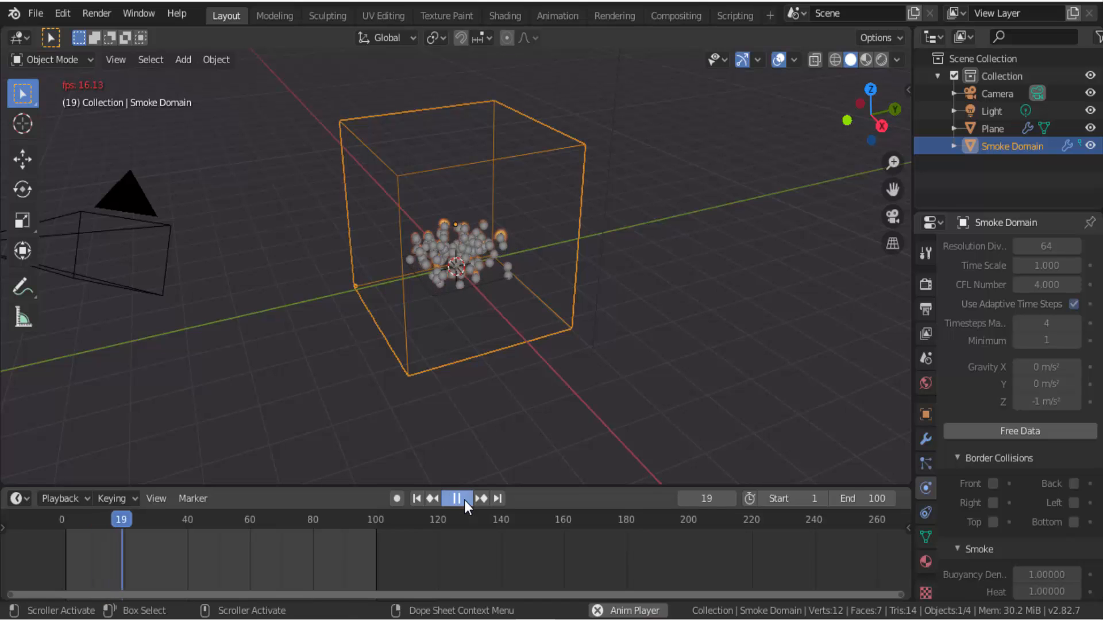
left_click(464, 501)
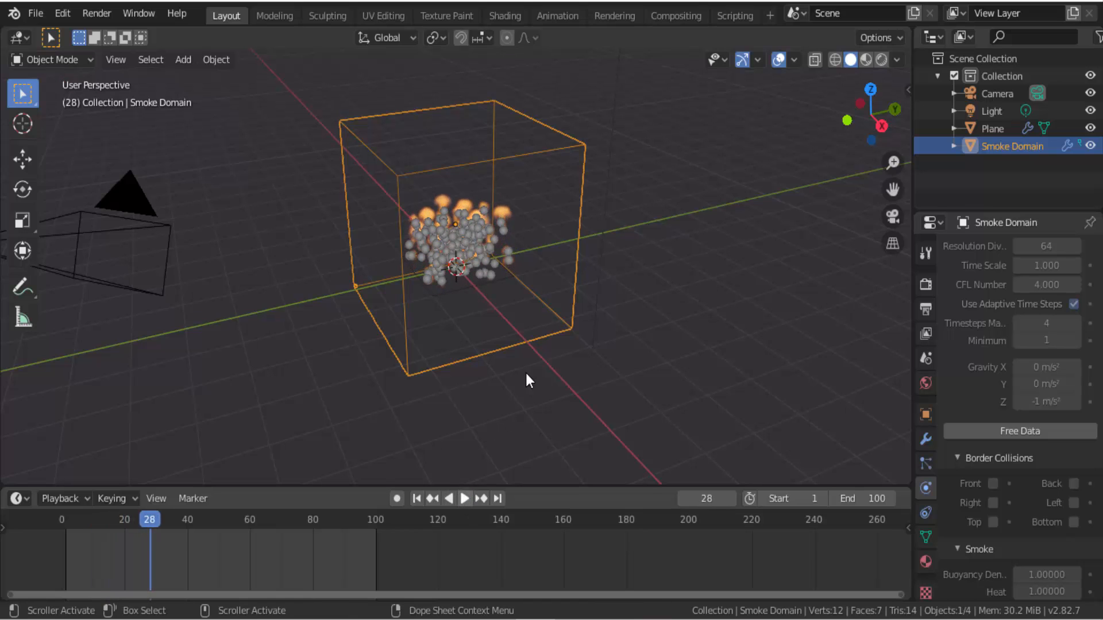
Step: Disable Show Emitter in the render settings of the plane's experimento particle system
left_click(461, 290)
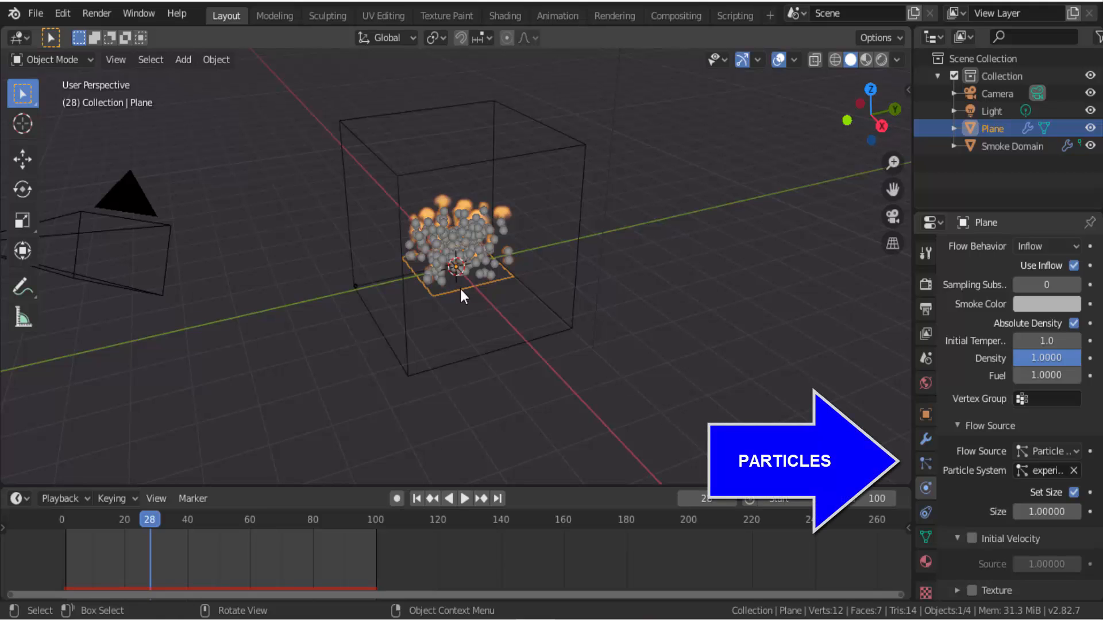
left_click(926, 463)
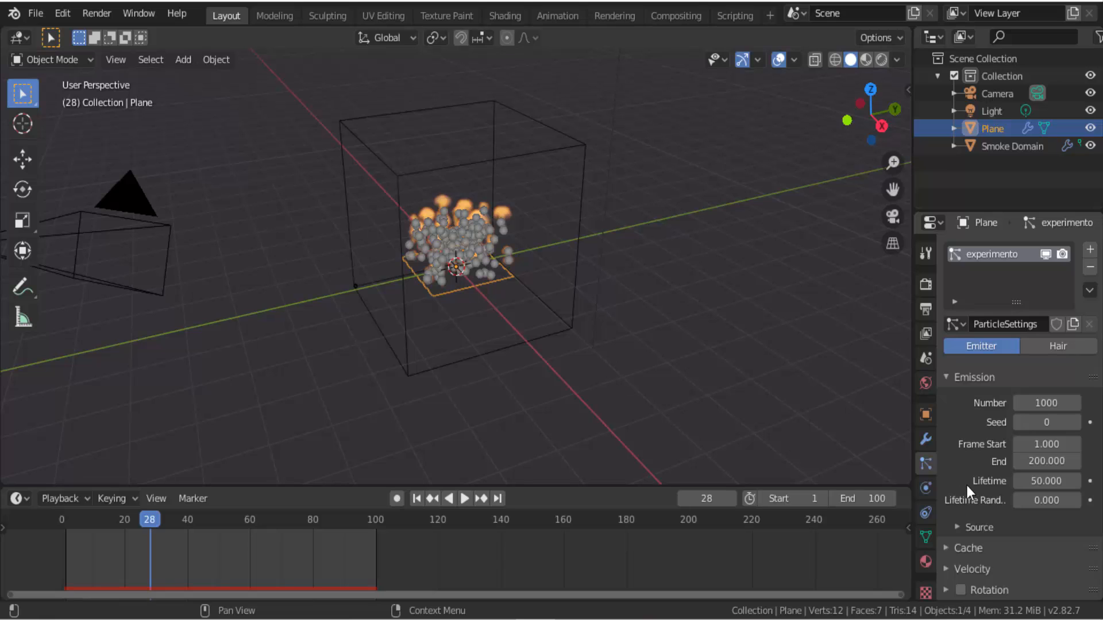
scroll(966, 485, "down", 3)
scroll(966, 485, "down", 3)
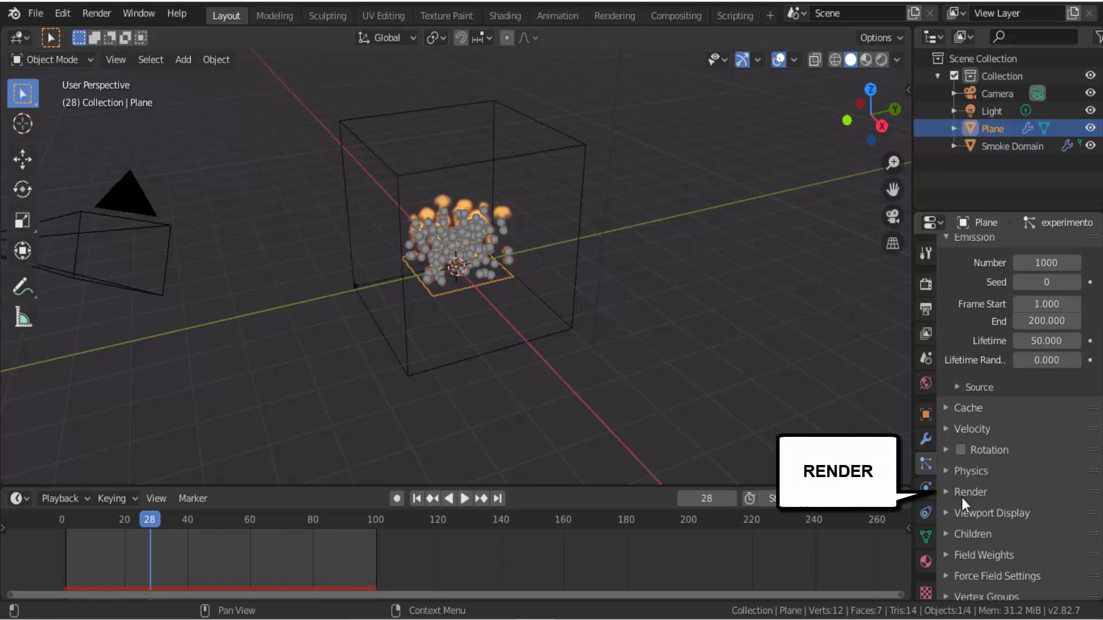
left_click(948, 492)
scroll(964, 531, "down", 4)
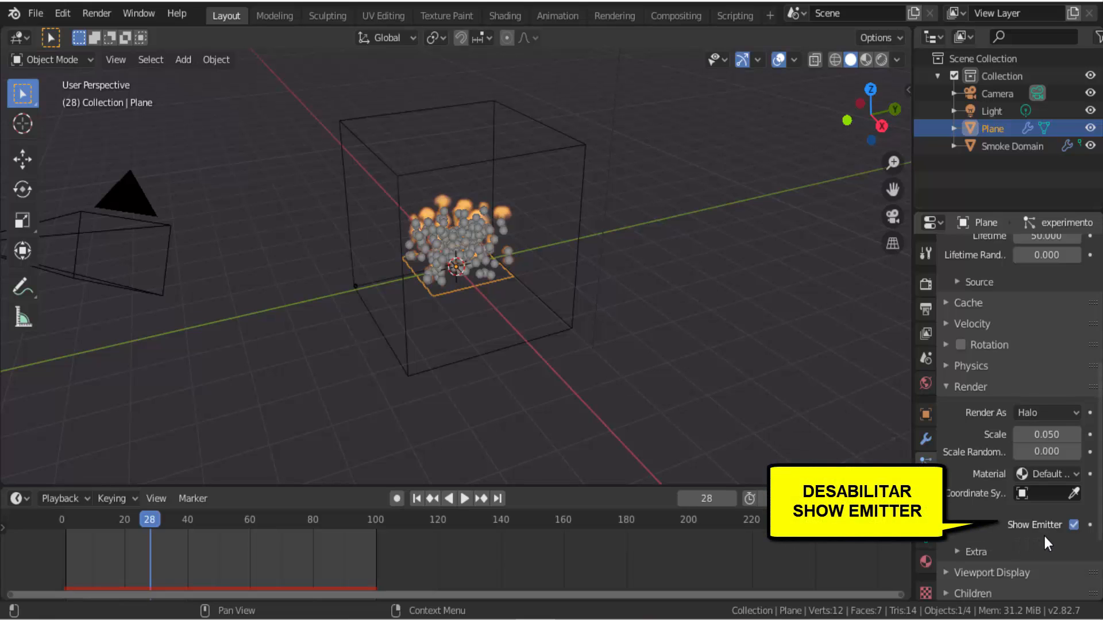
left_click(1073, 526)
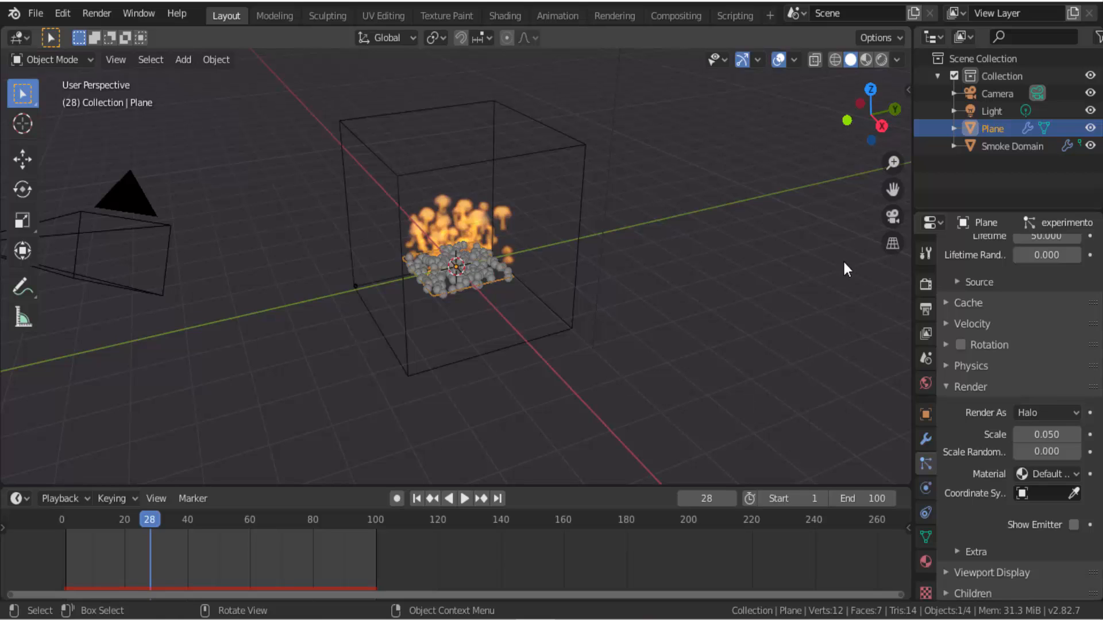
Step: Switch the viewport to rendered shading and play the animation to frame 37
left_click(881, 60)
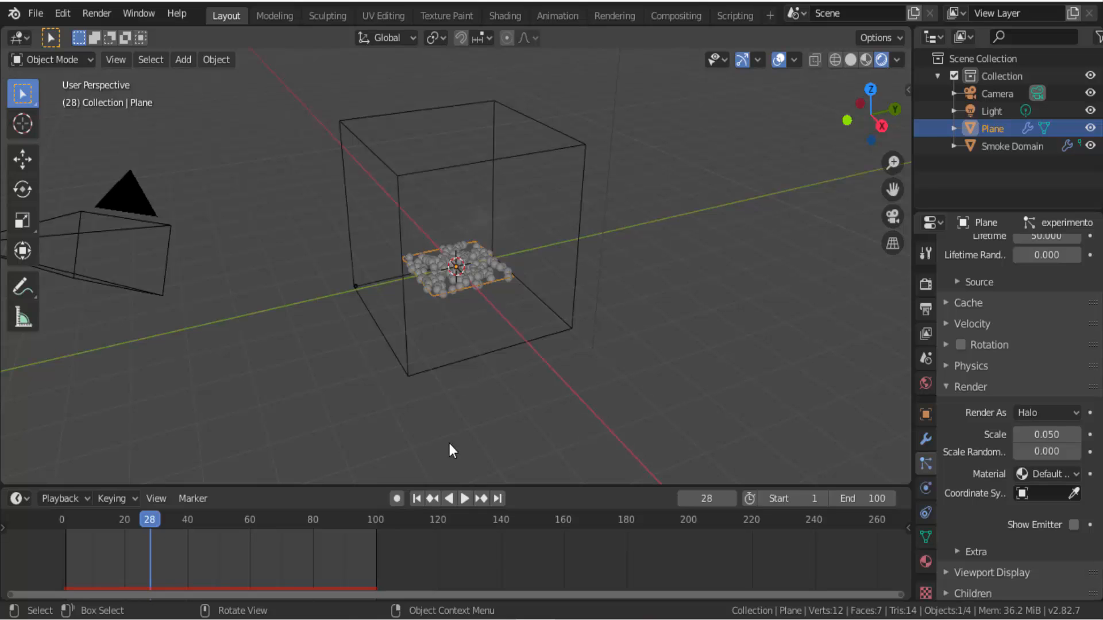
left_click(464, 501)
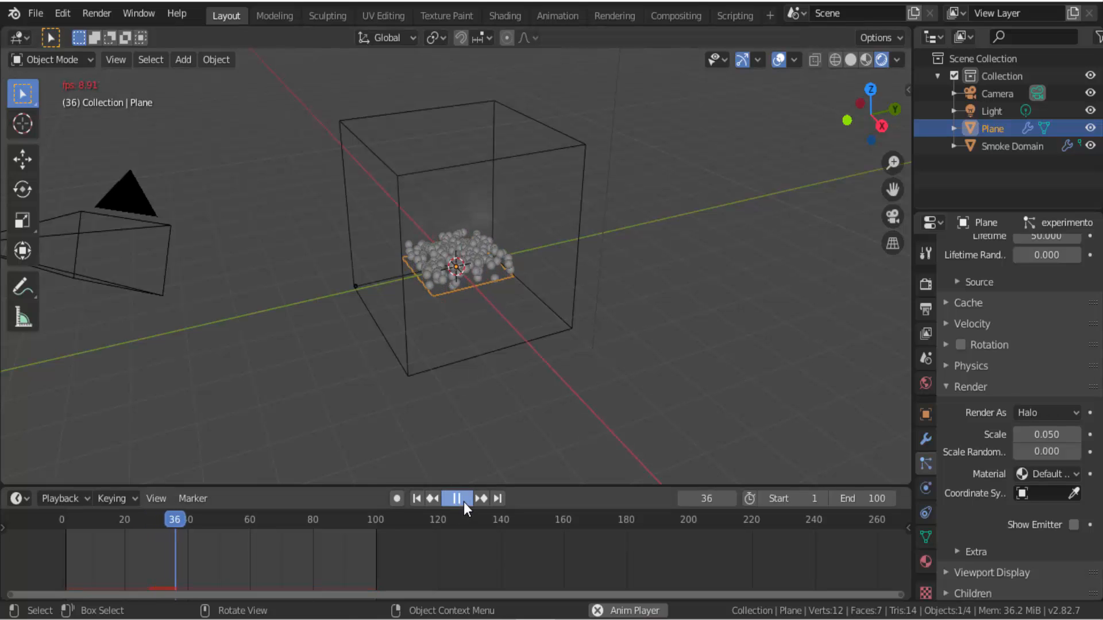
left_click(463, 501)
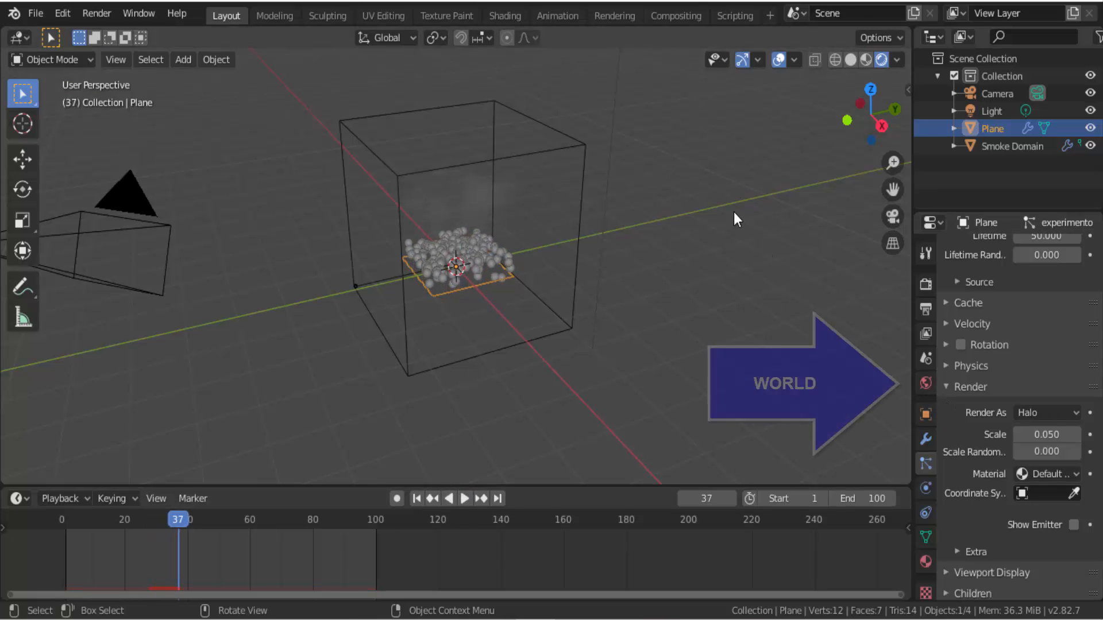
Step: Set the world background color to black with an HSV value of 0
left_click(925, 384)
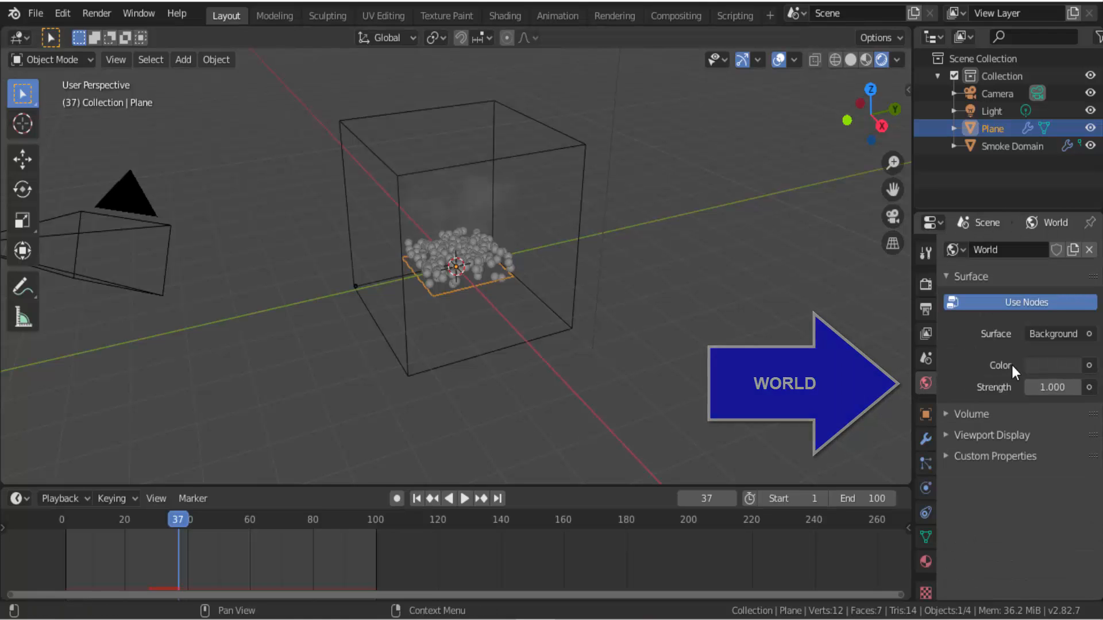
left_click(1059, 366)
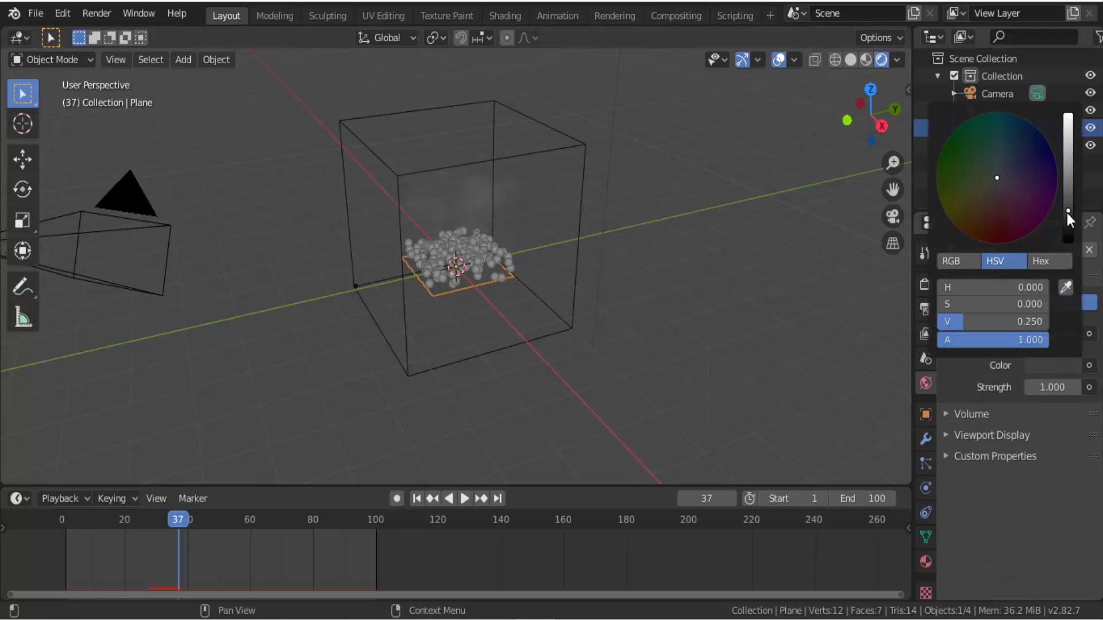
left_click_drag(1011, 321, 977, 322)
left_click_drag(1067, 234, 1071, 244)
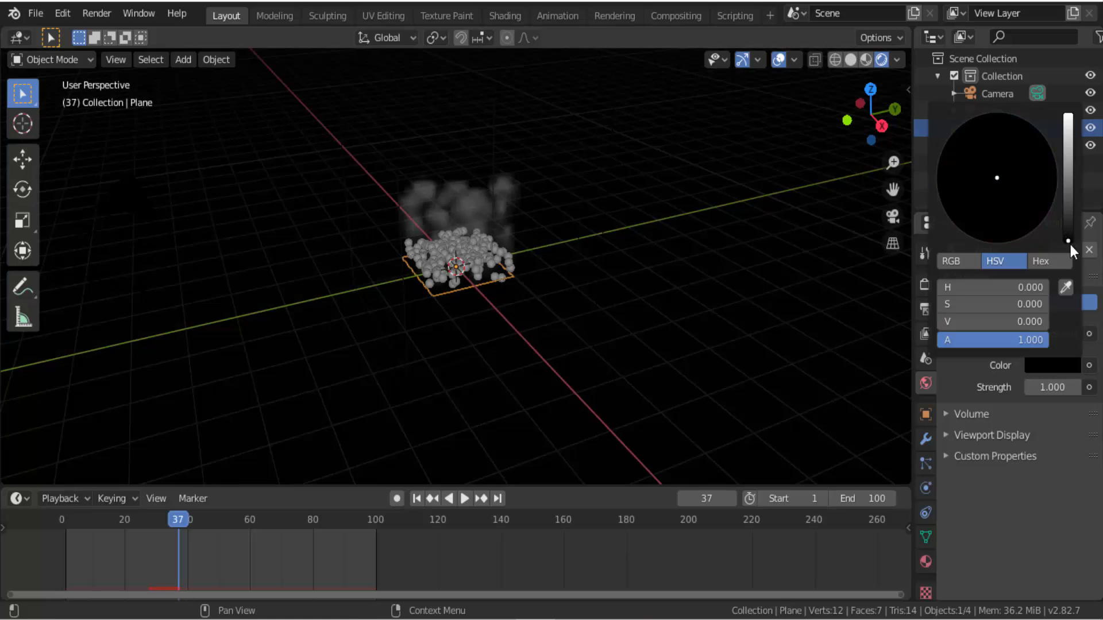
Step: Play the smoke animation from frame 37 to frame 85, and return to frame 1
left_click(464, 499)
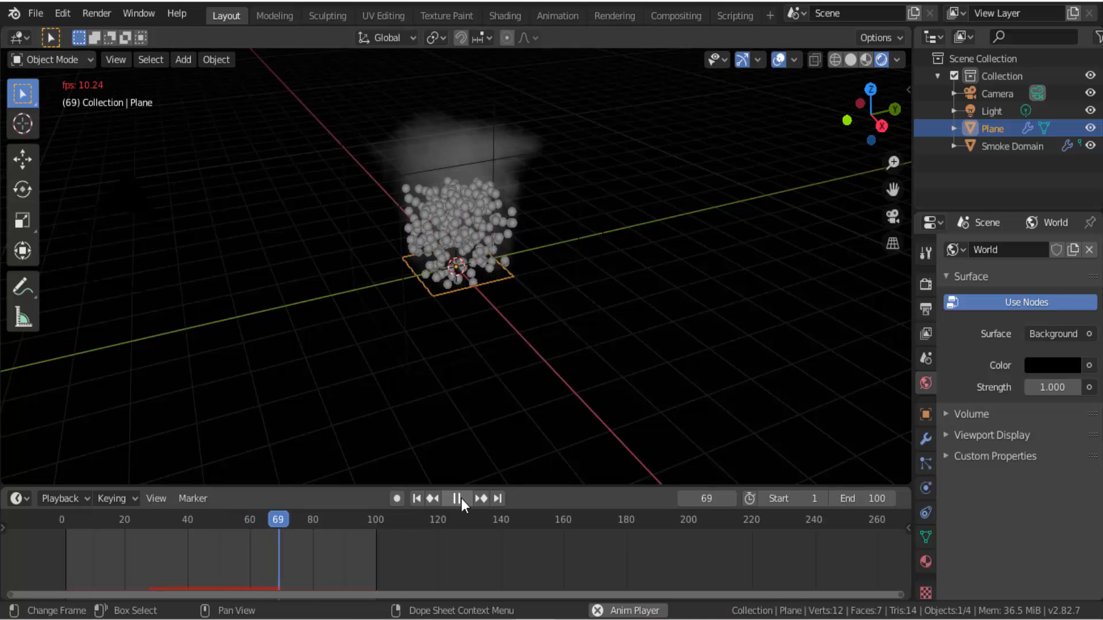
left_click(455, 499)
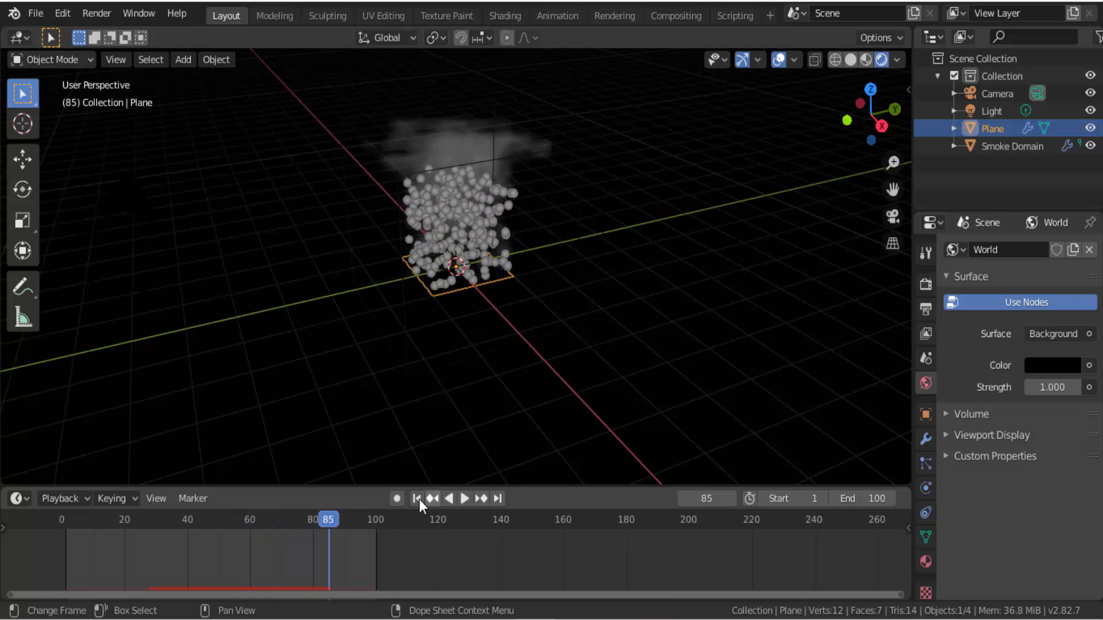
left_click(417, 499)
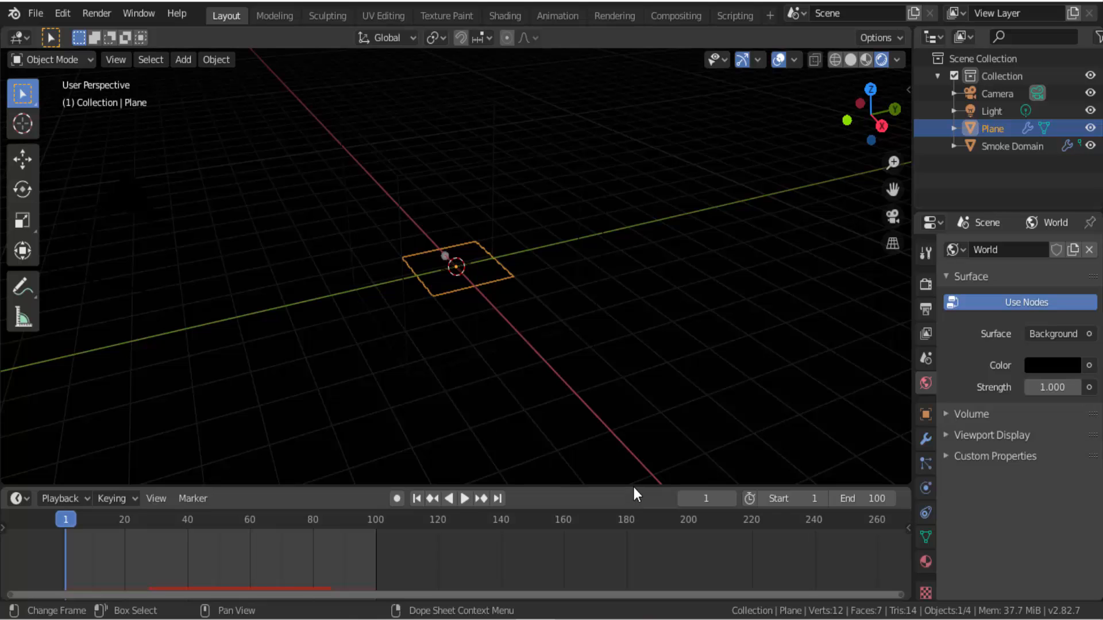
Step: Enlarge the timeline area to about half the window's height and play the animation, stopping at frame 55
left_click_drag(632, 487, 655, 319)
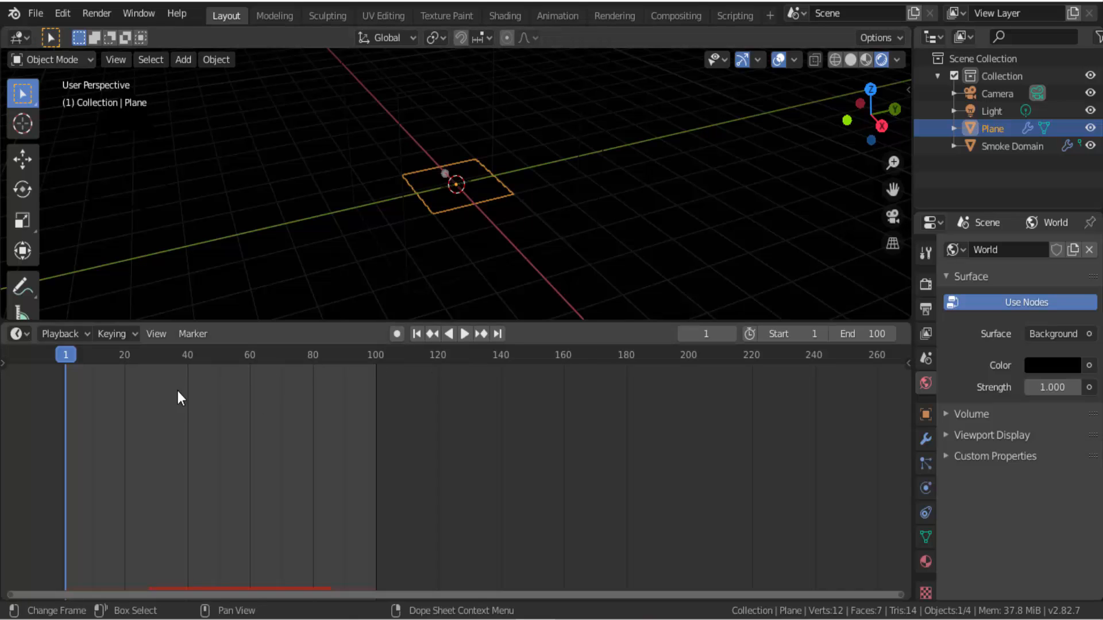
key("space")
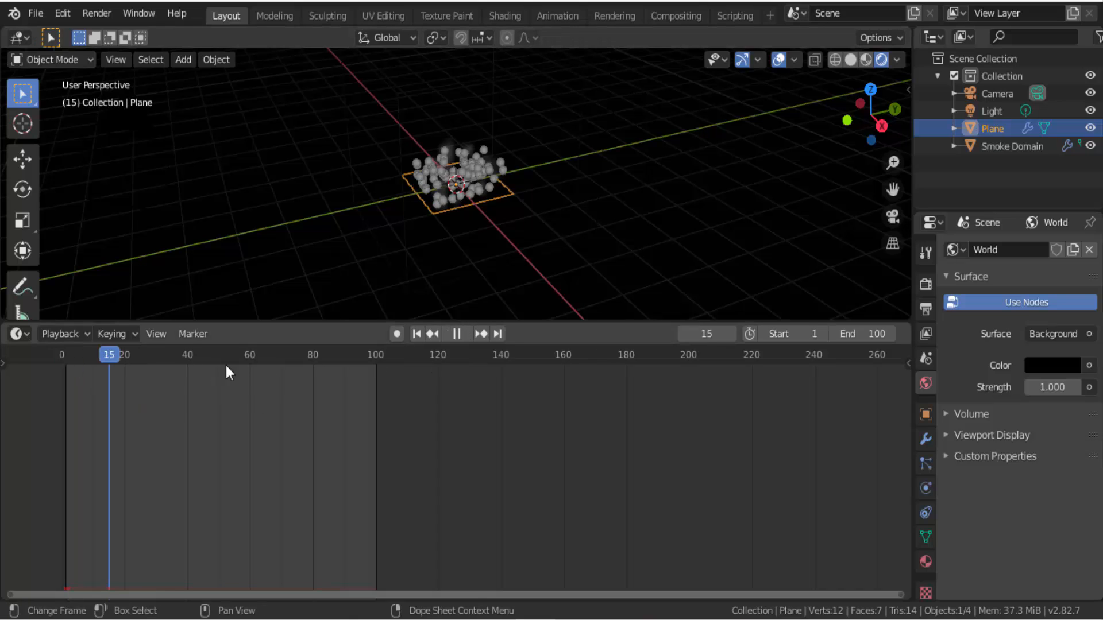
left_click_drag(254, 362, 236, 366)
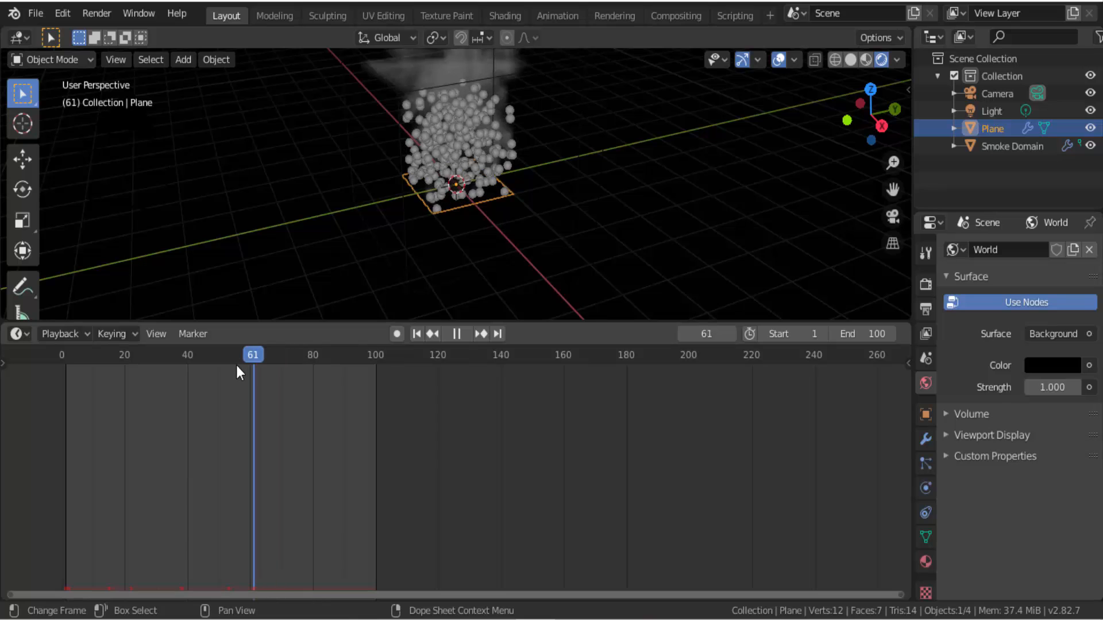
key("space")
Step: Change the timeline area to the Shader Editor and bring the Smoke Domain's material nodes into close view
left_click(27, 333)
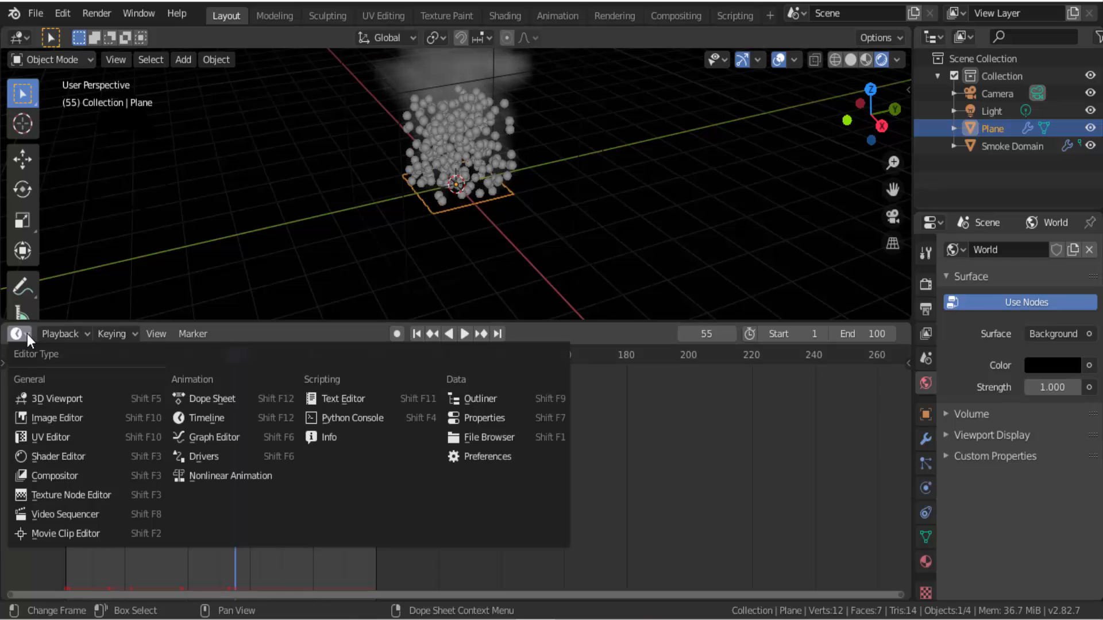
left_click(77, 451)
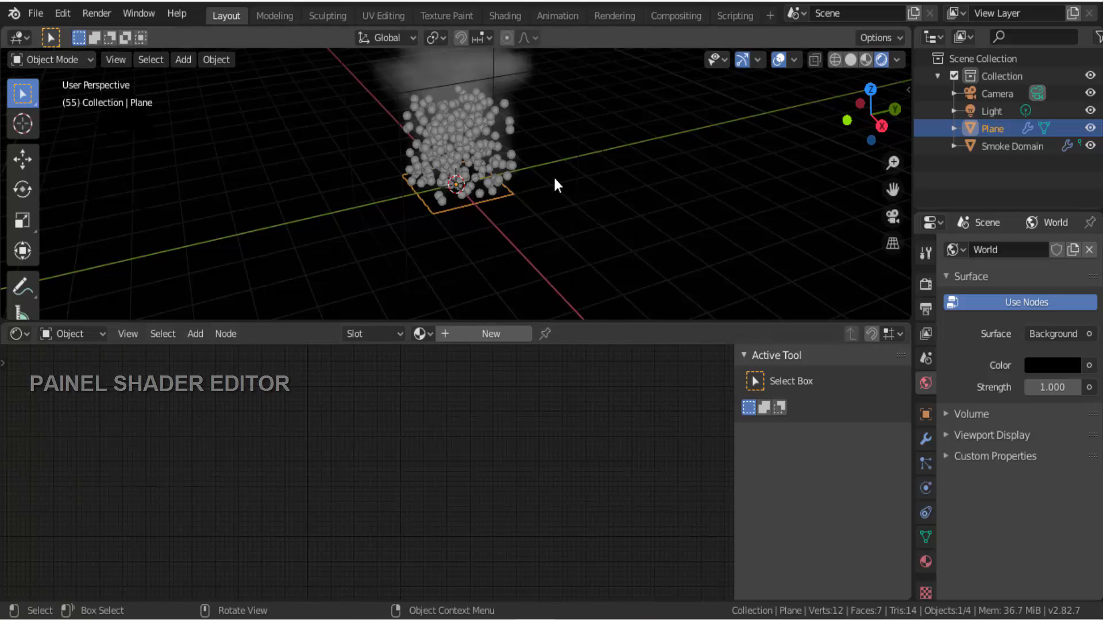
left_click(463, 80)
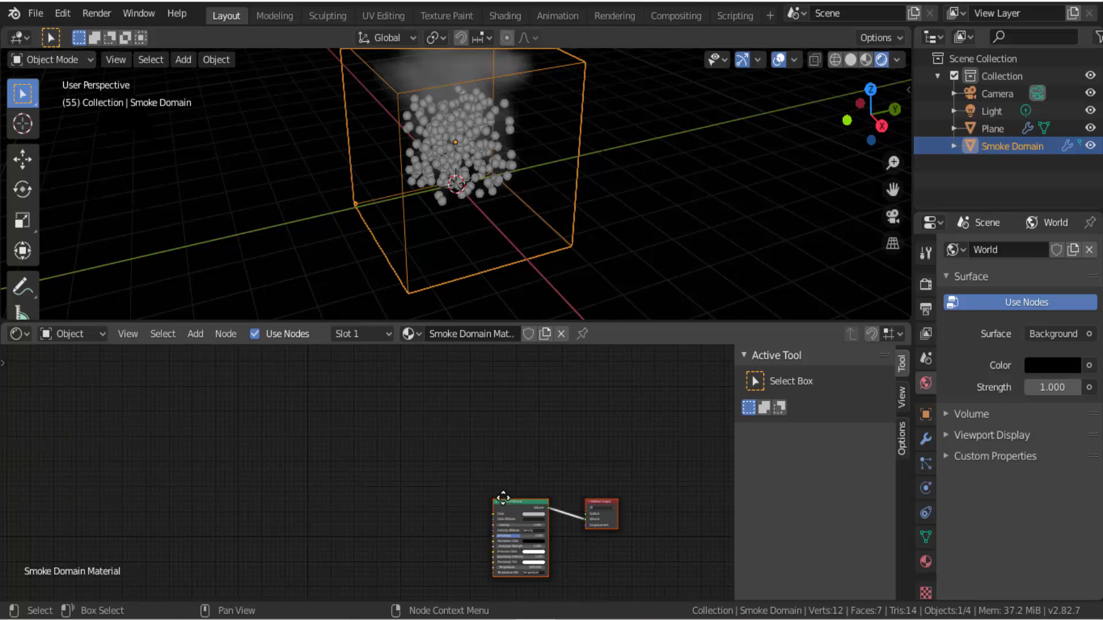
left_click_drag(512, 502, 401, 449)
scroll(401, 448, "up", 5)
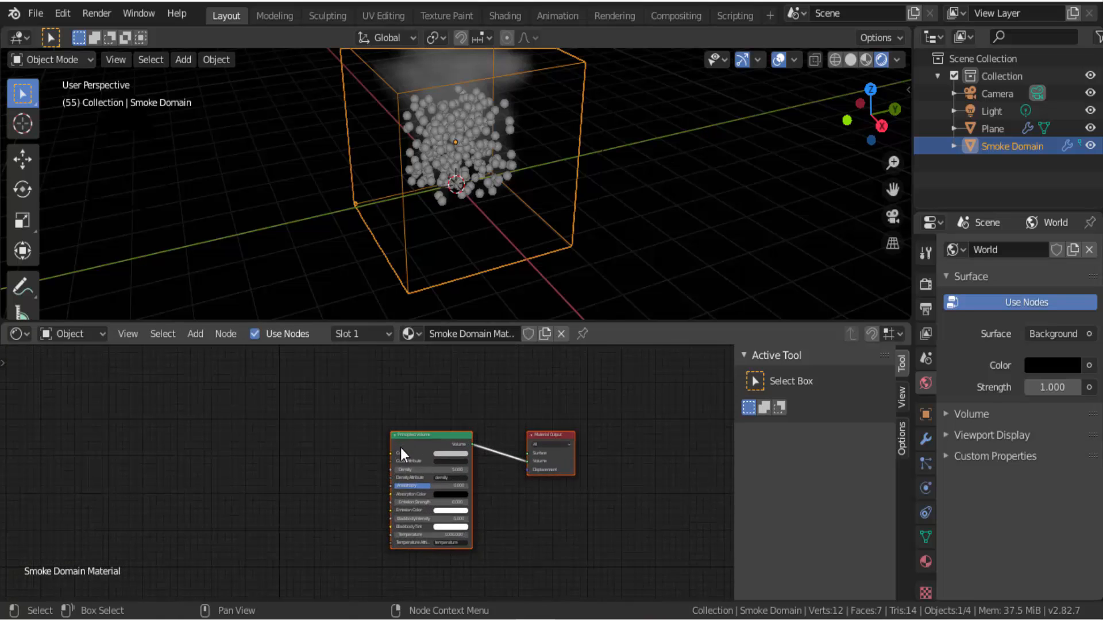
left_click_drag(491, 405, 386, 366)
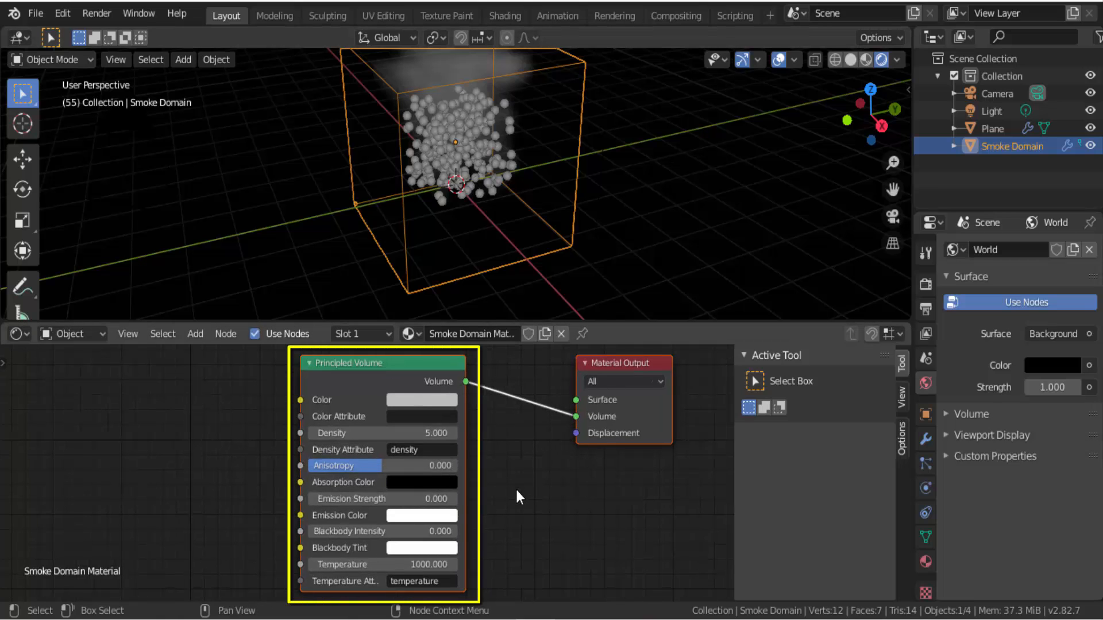
Step: Set the Blackbody Intensity of the Smoke Domain's Principled Volume node to 8
scroll(495, 167, "down", 2)
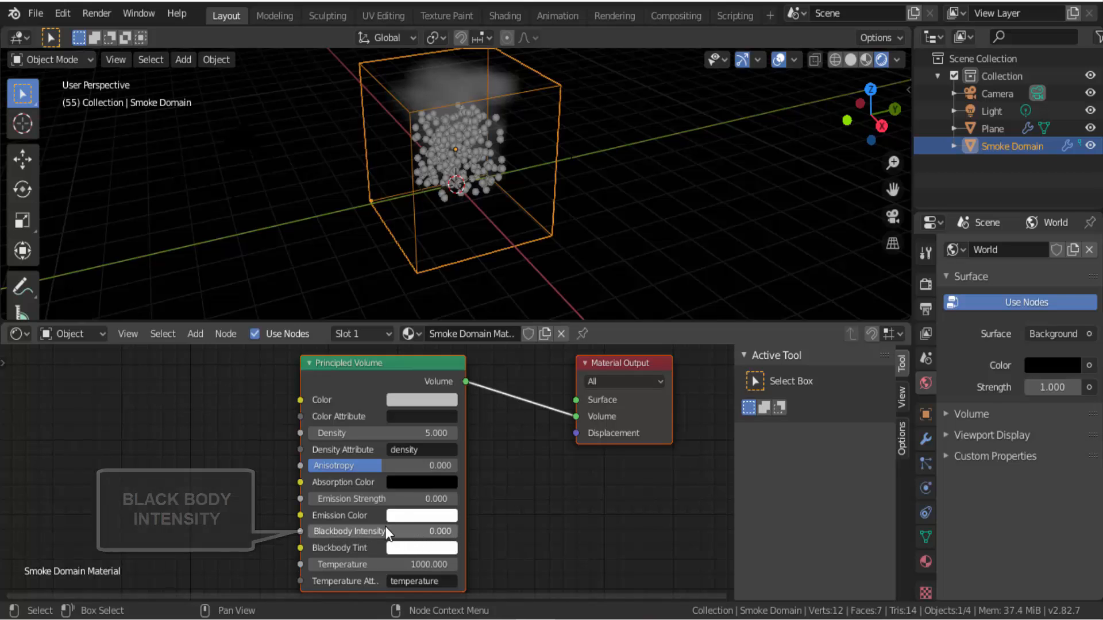
left_click_drag(341, 531, 457, 531)
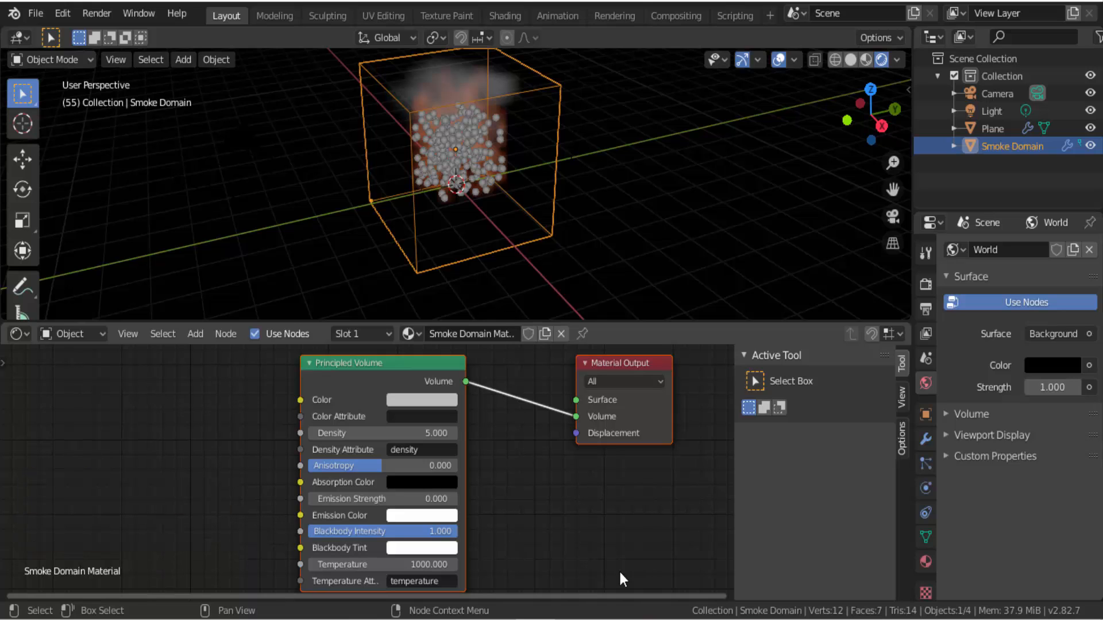
left_click(440, 531)
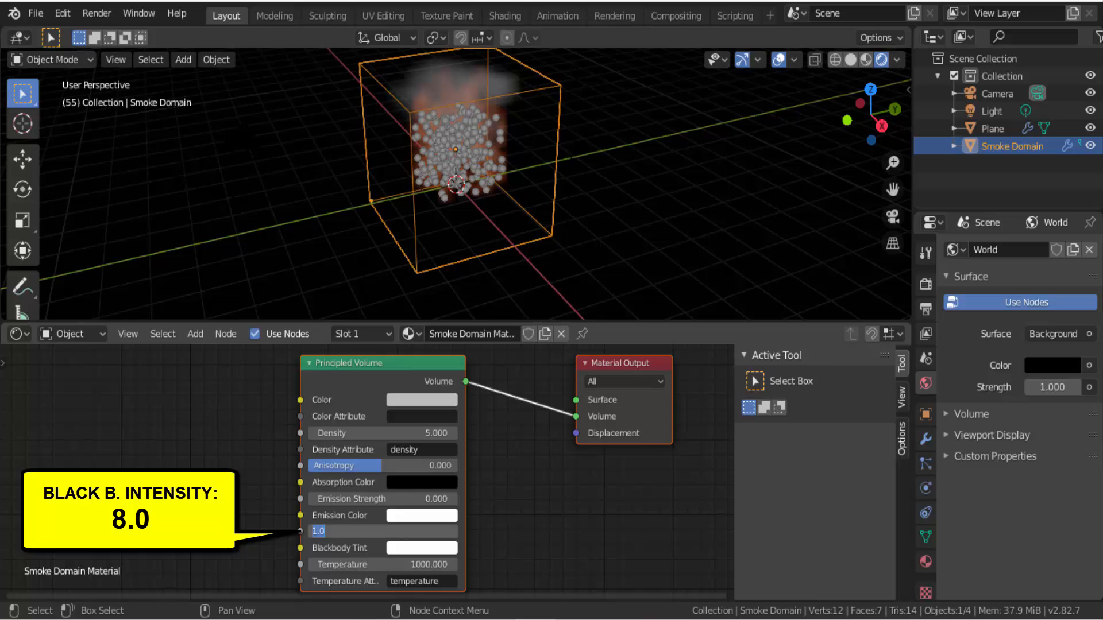
type("8")
key("Return")
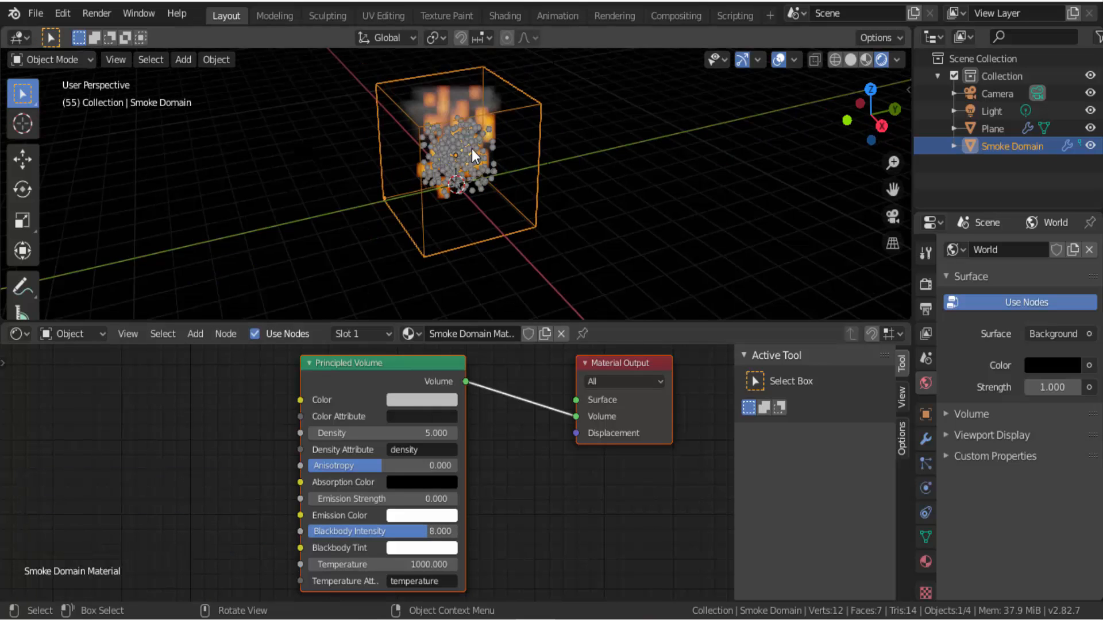
Step: Switch the viewport to the camera view, render a still image of frame 55, and close the render result
left_click(893, 217)
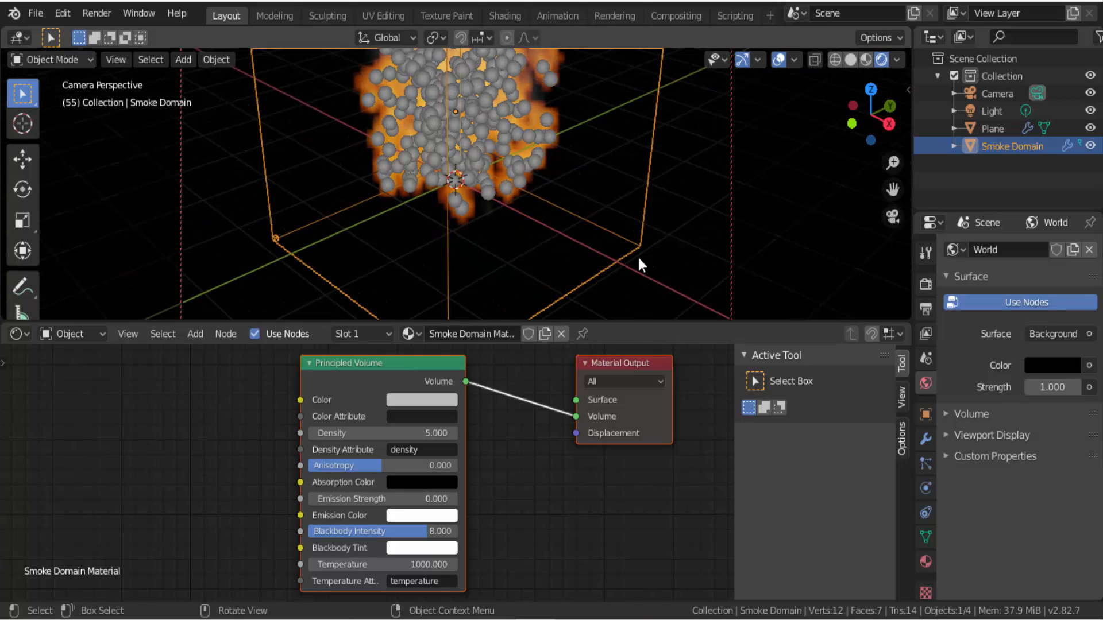
left_click(102, 14)
left_click(114, 35)
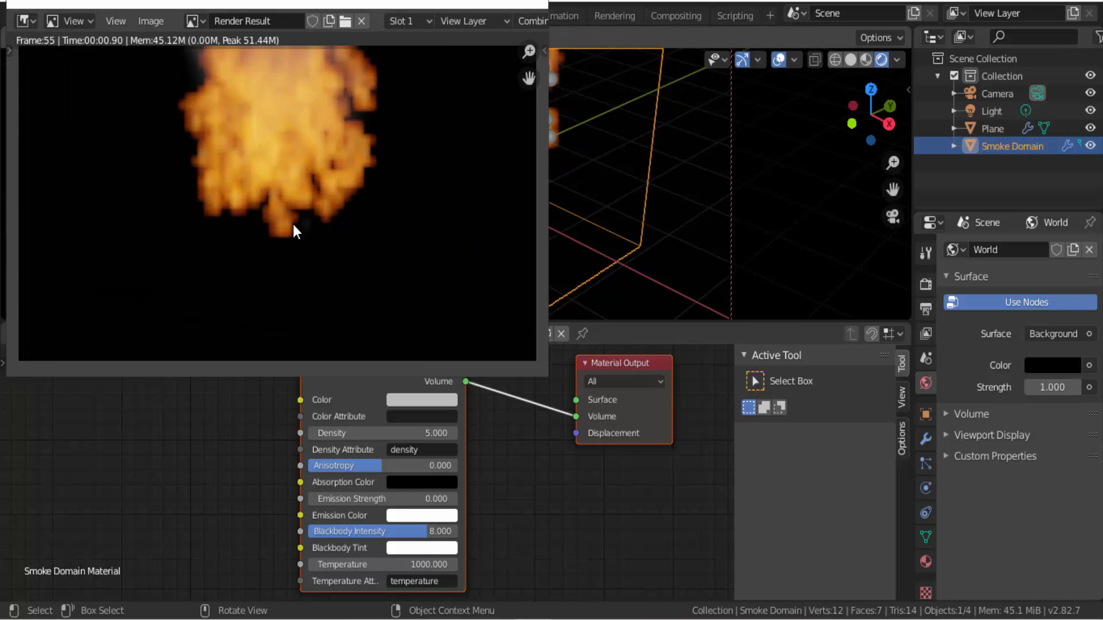
left_click(540, 5)
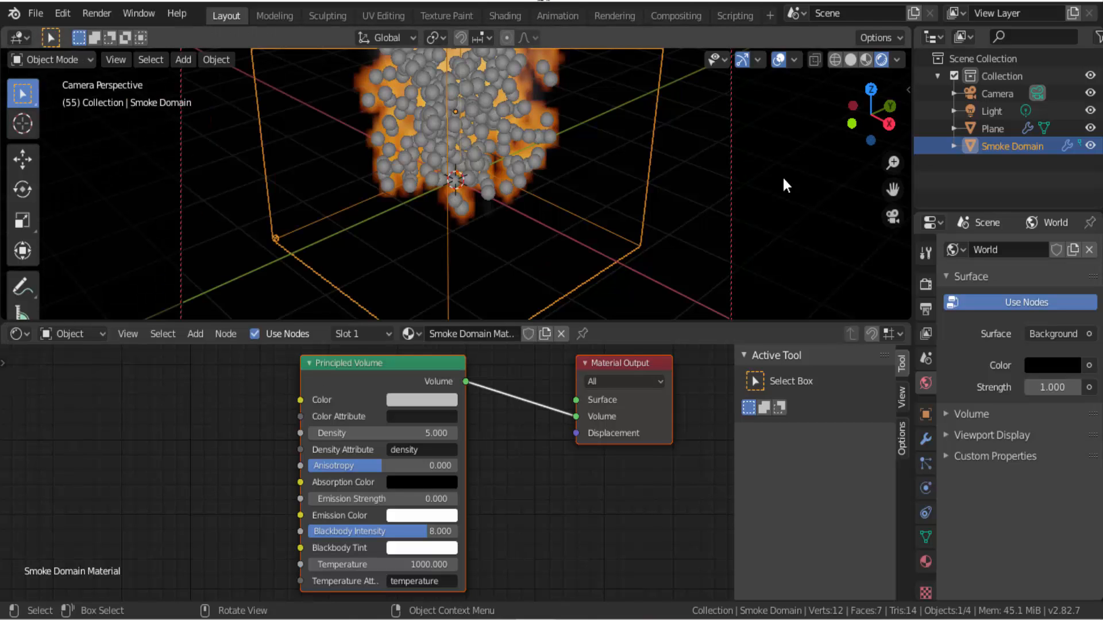
Step: Reframe the camera so the whole flame and smoke fit in the shot, render the image again, and close the result
left_click_drag(893, 189, 891, 285)
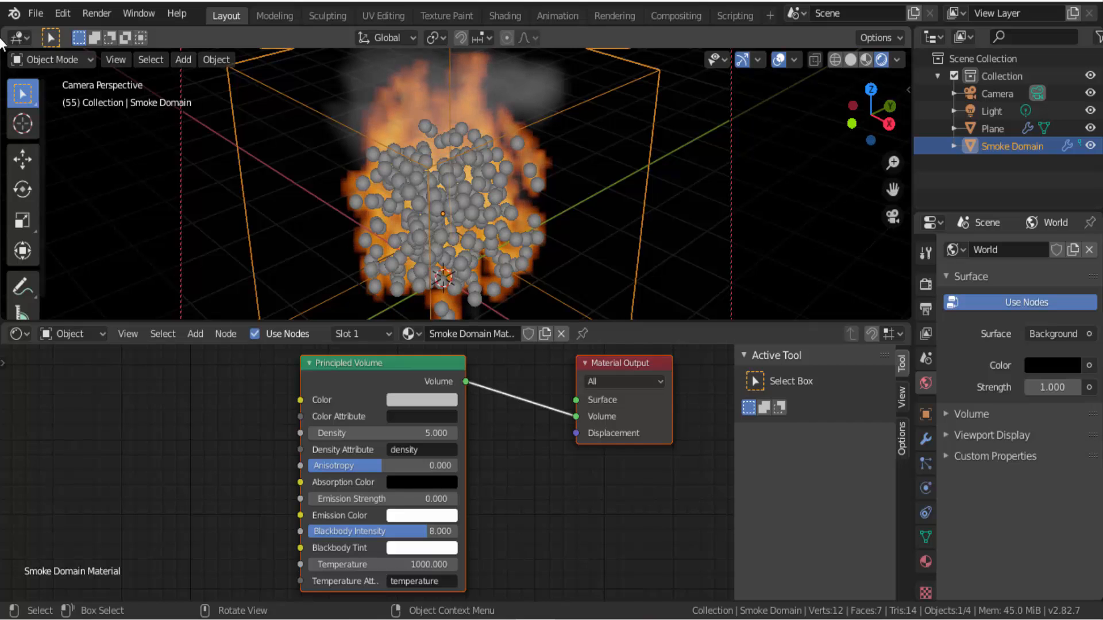
left_click(93, 13)
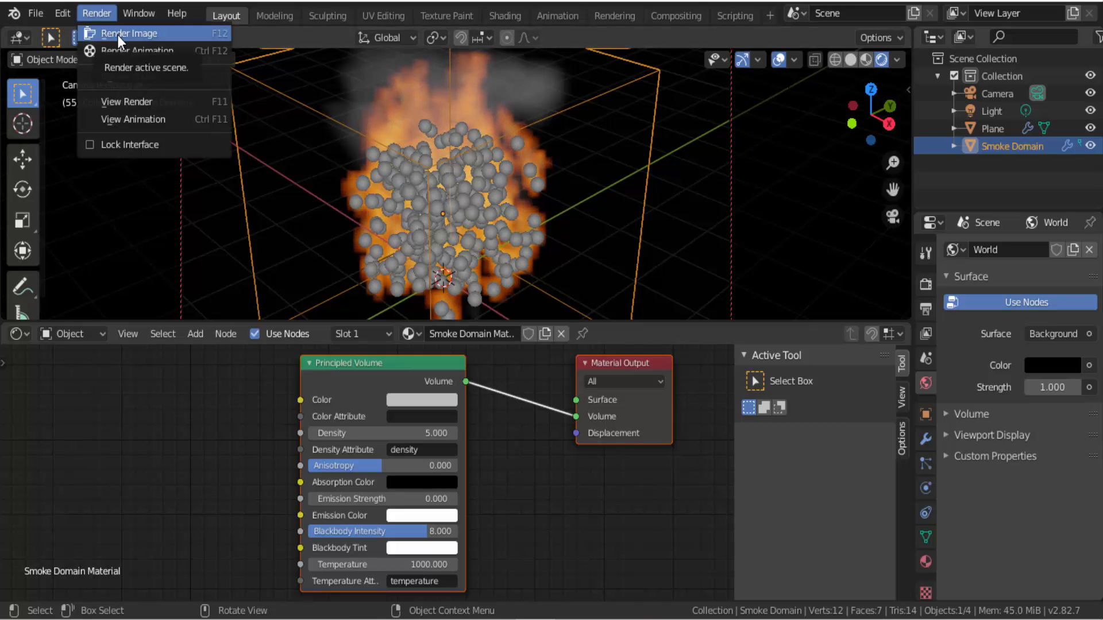
left_click(117, 34)
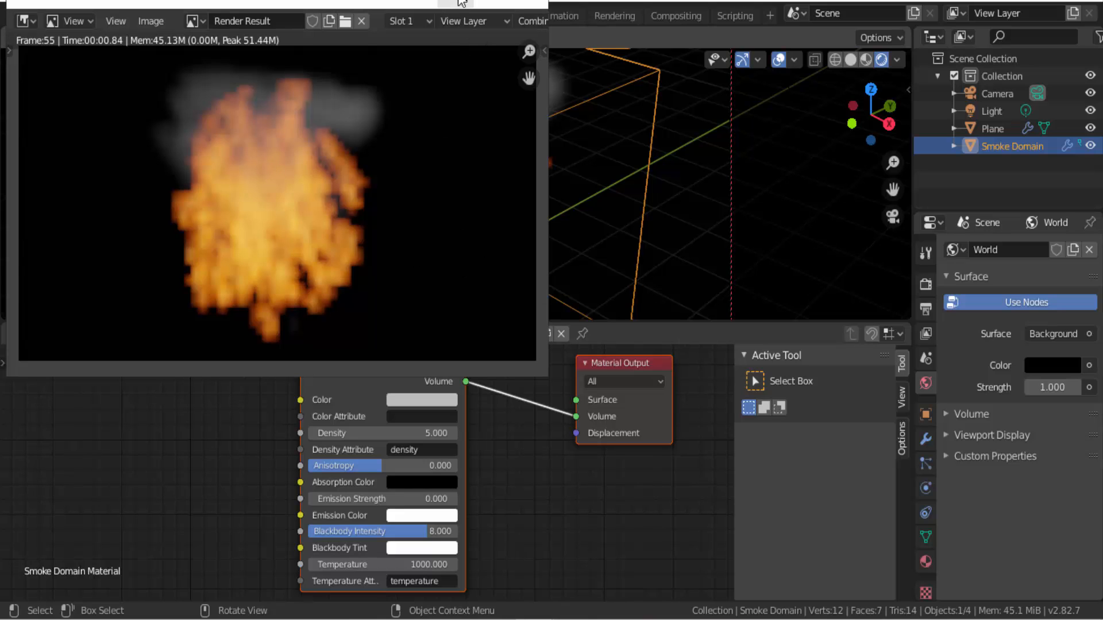
left_click(527, 4)
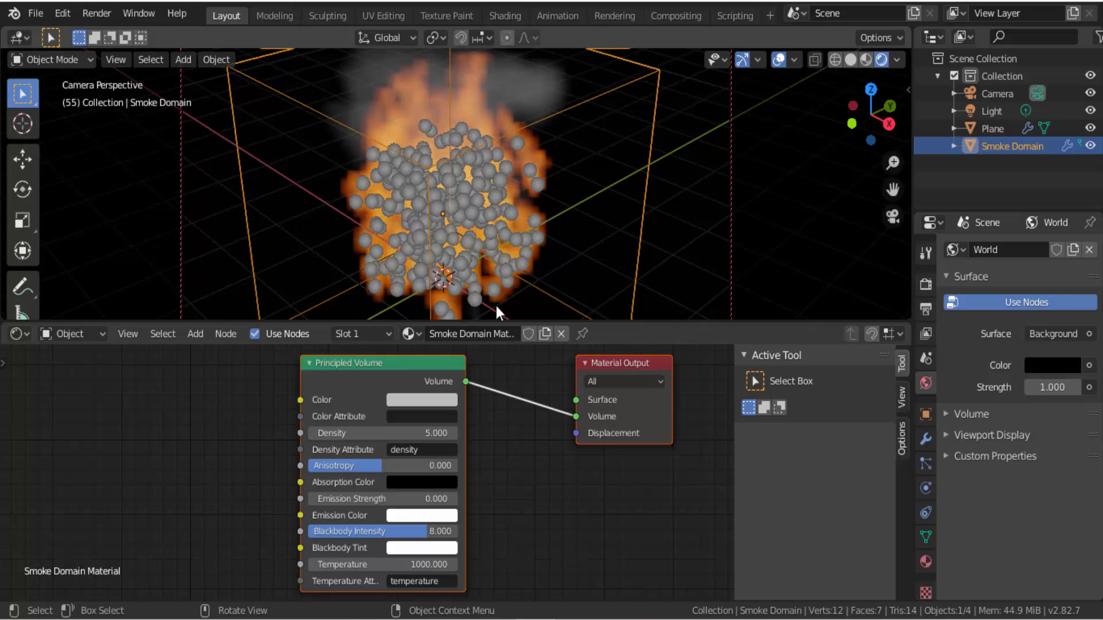
Step: Set the Principled Volume's Color to green, render a still image of the tinted smoke, and close the result
left_click(413, 400)
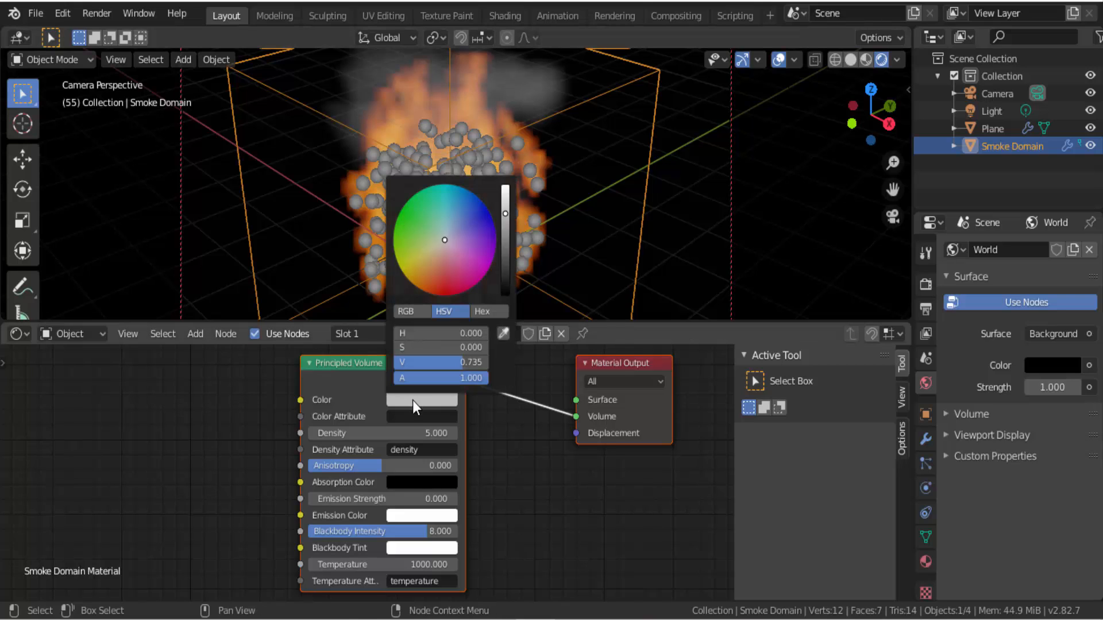
left_click(409, 215)
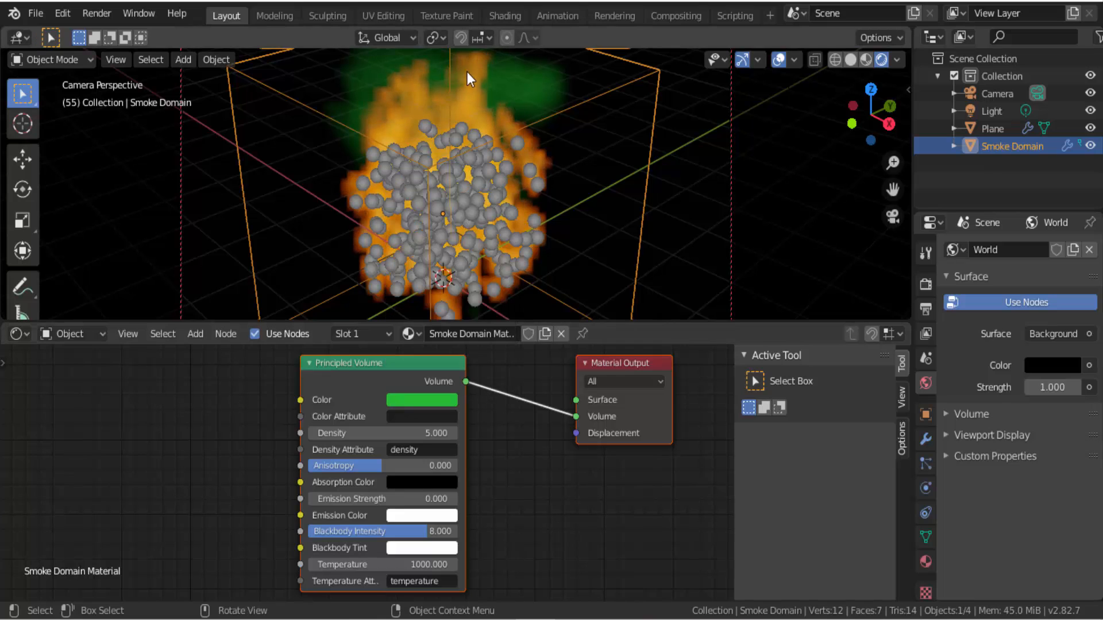
left_click(95, 13)
left_click(107, 32)
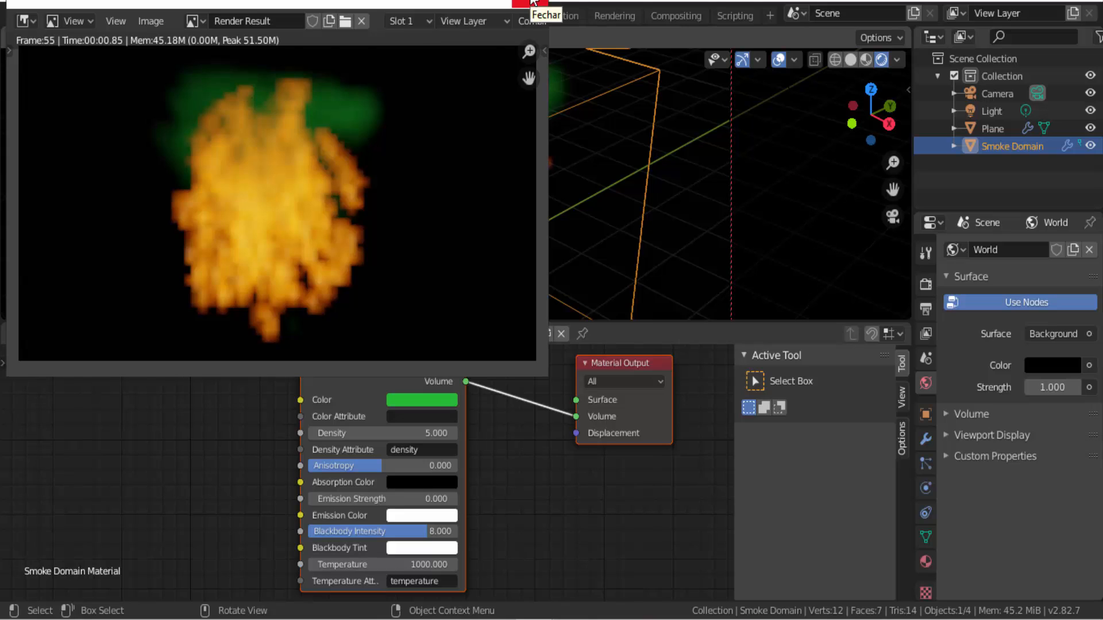
left_click(532, 1)
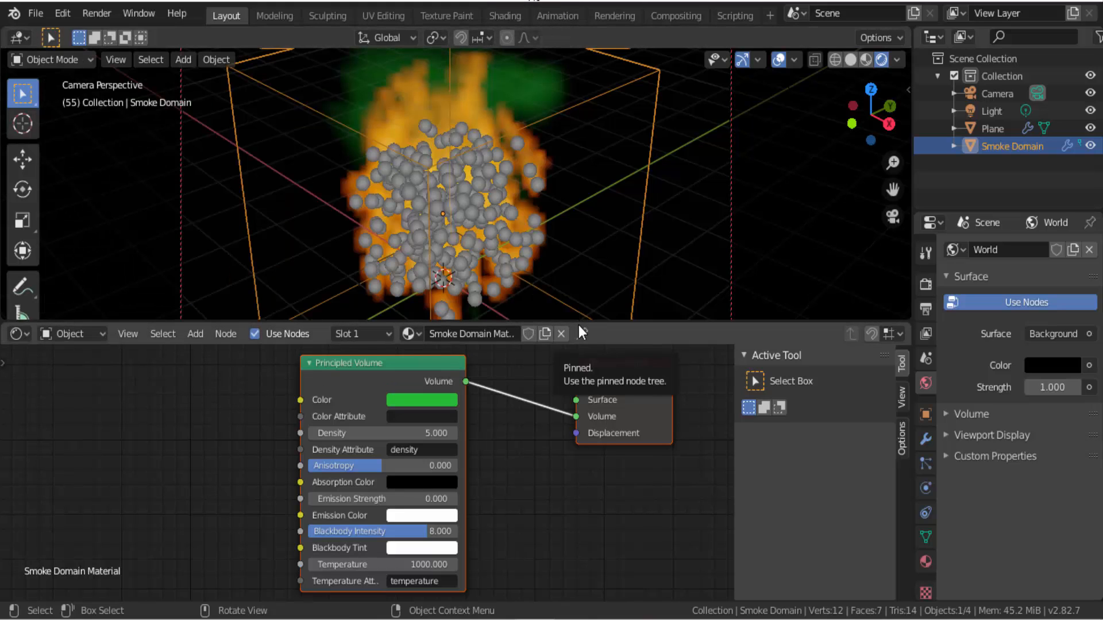
Step: Enlarge the 3D viewport again and change the Shader Editor area back to a Timeline
left_click_drag(578, 322, 551, 495)
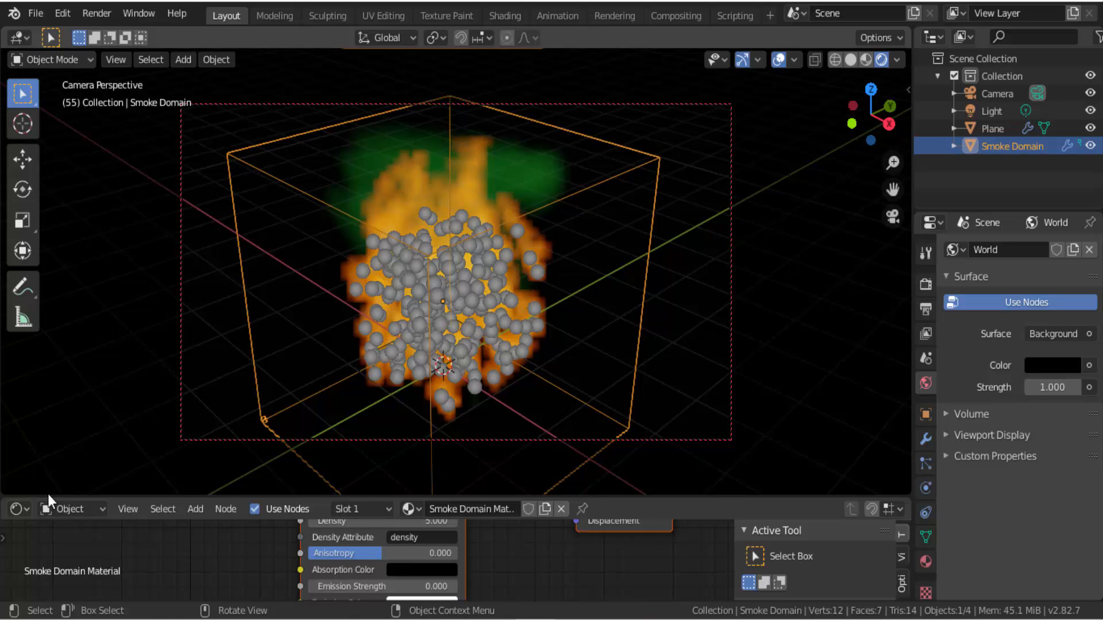
left_click(30, 508)
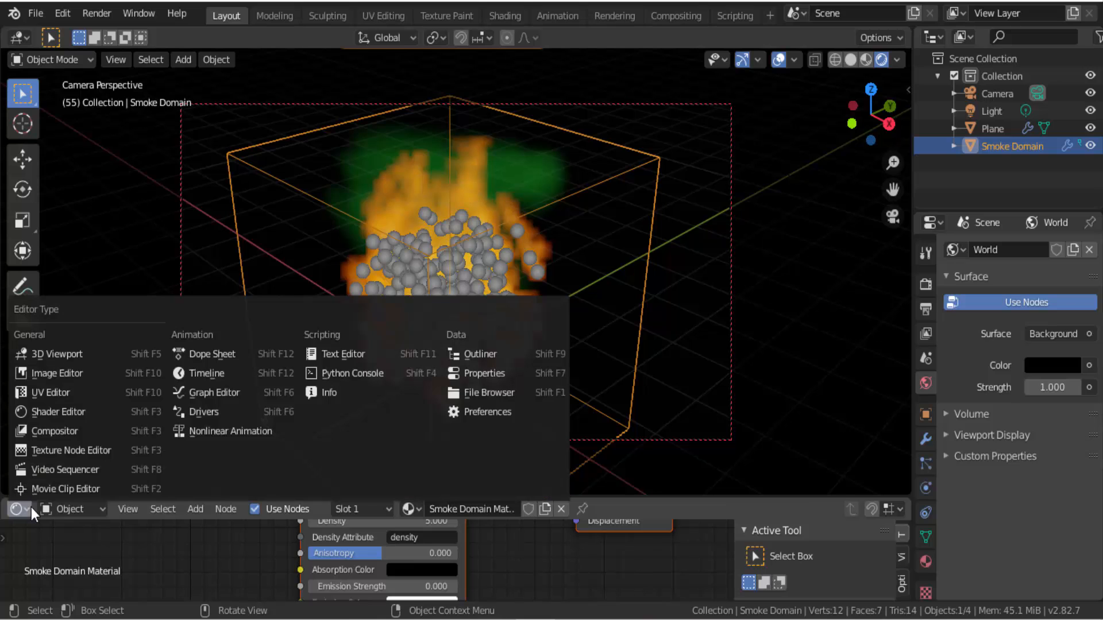
left_click(66, 417)
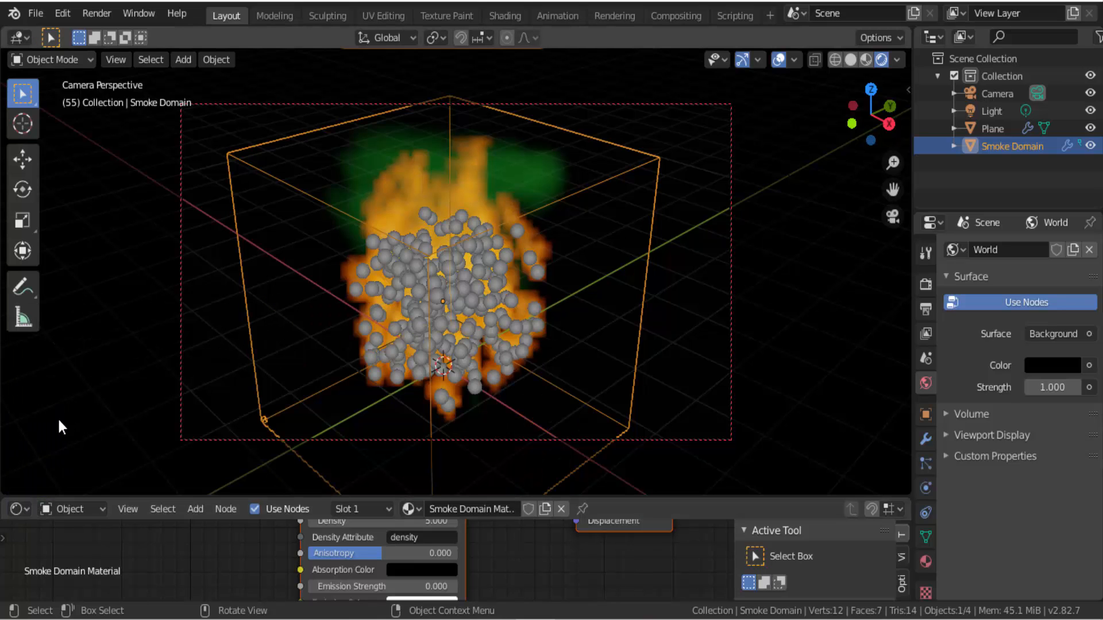
left_click(15, 508)
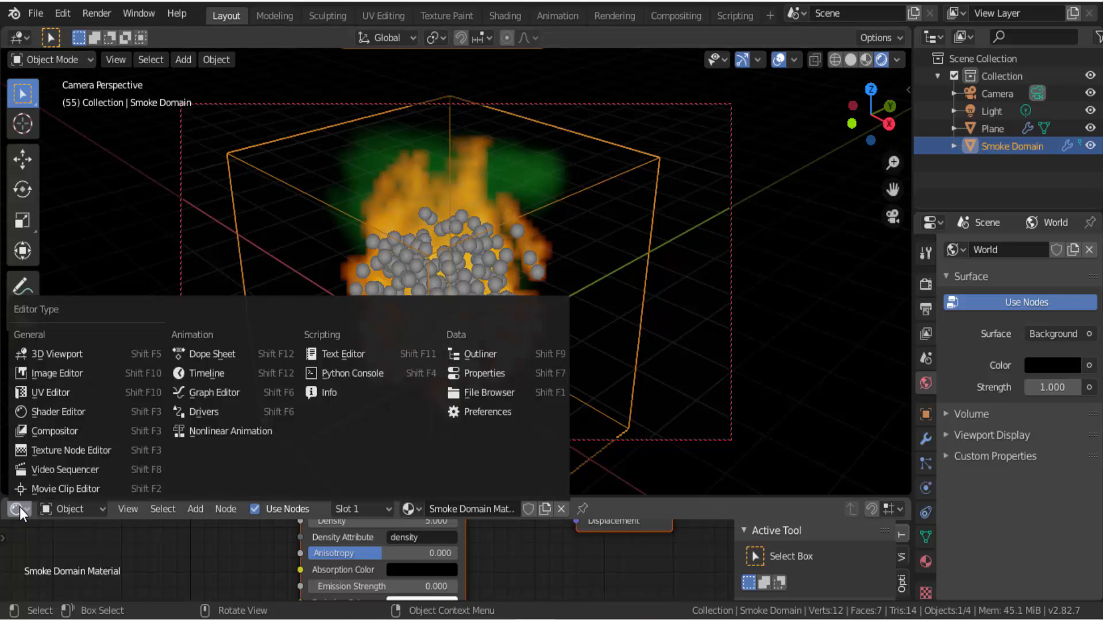
left_click(220, 375)
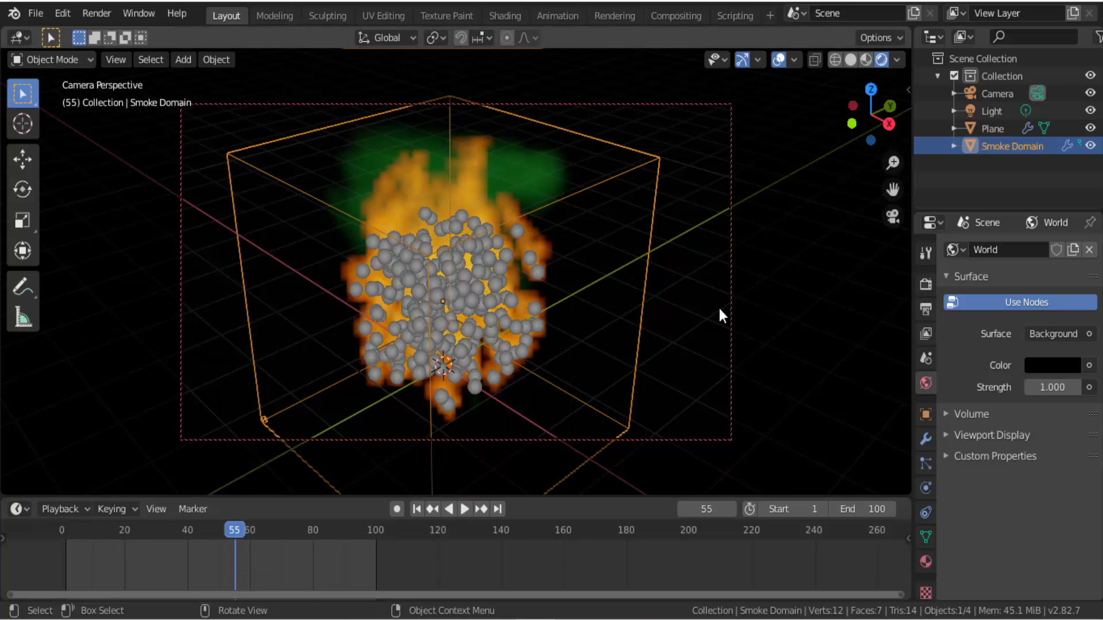
left_click_drag(580, 496, 582, 484)
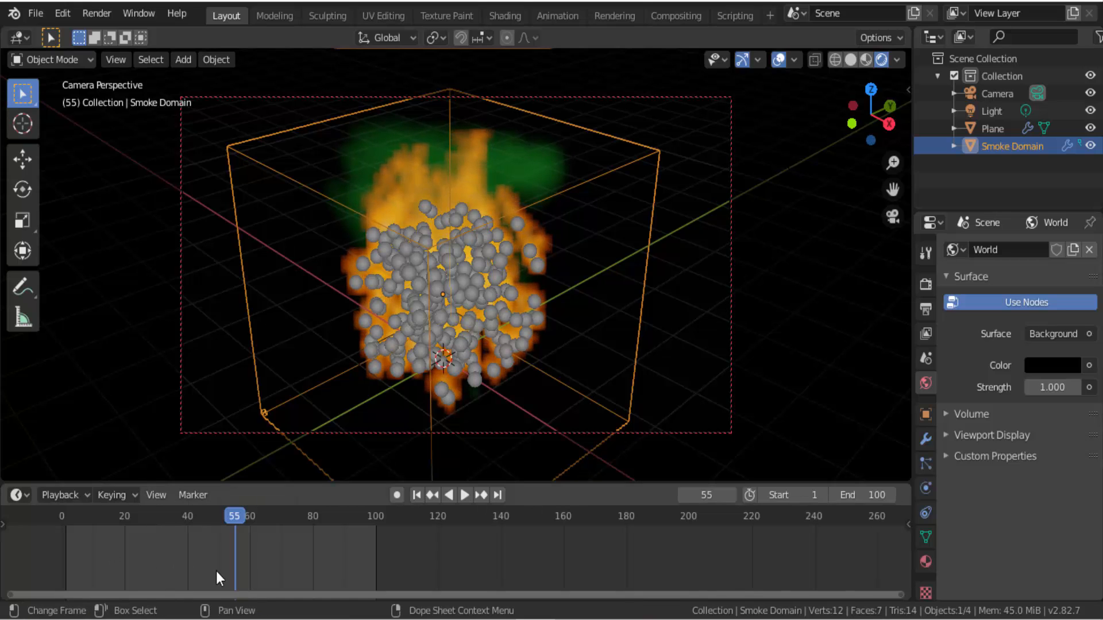